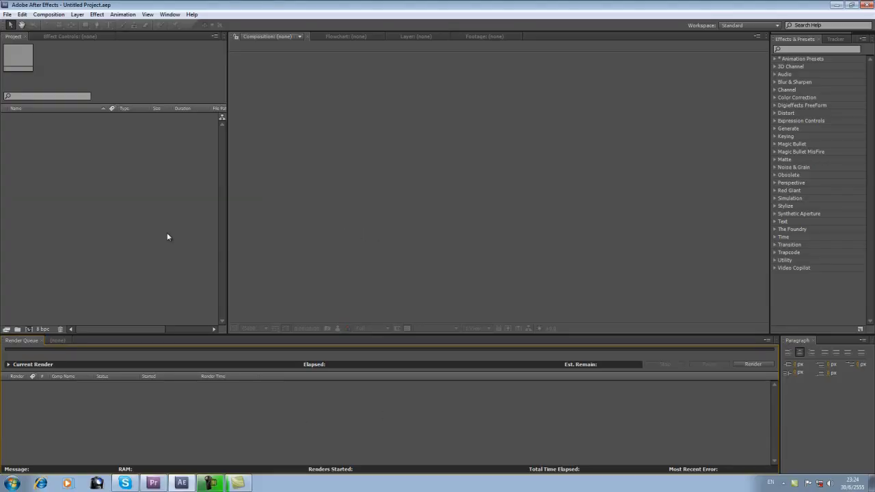
# Step: Import the MVI_1669.MOV clip into the project and open it in the footage viewer
pyautogui.doubleClick(105, 220)
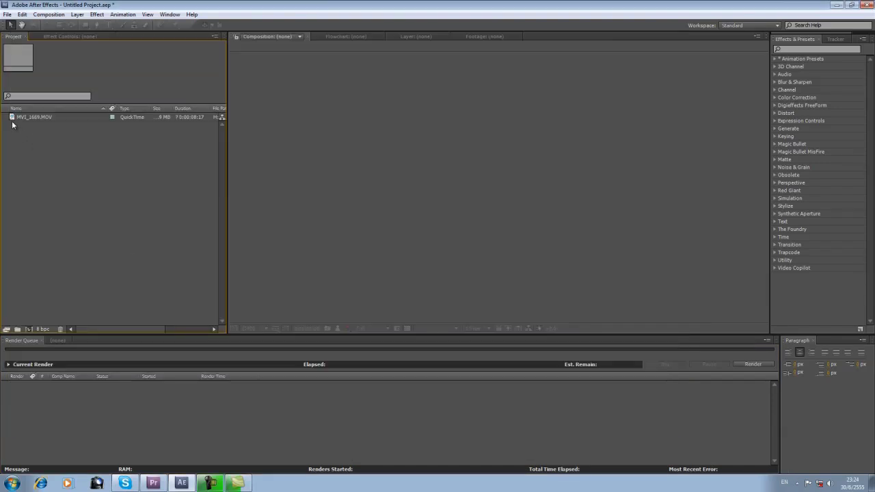
pyautogui.click(12, 118)
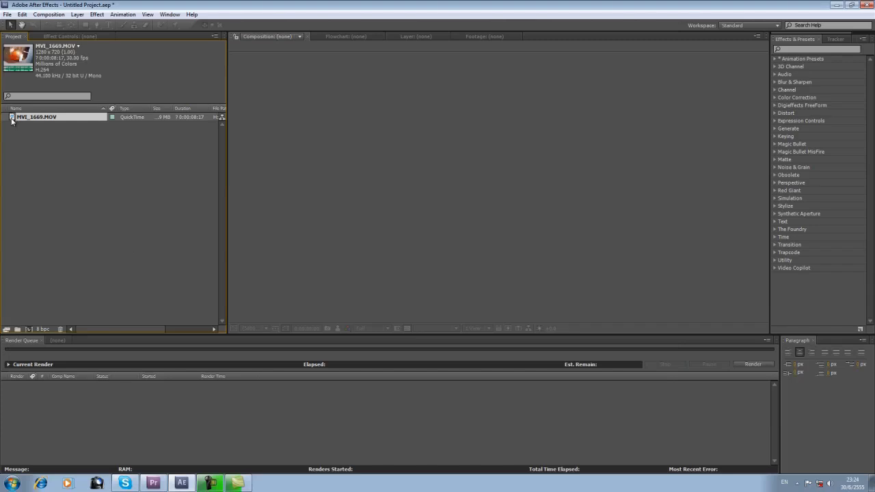
pyautogui.doubleClick(11, 119)
# Step: Play and scrub through the MVI_1669.MOV footage to examine which part of the shot to use
pyautogui.press('space')
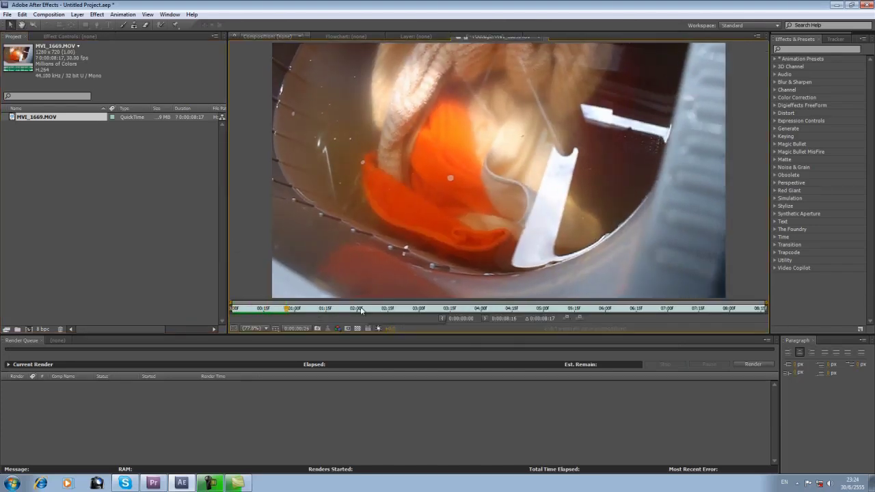
pyautogui.click(360, 310)
pyautogui.press('space')
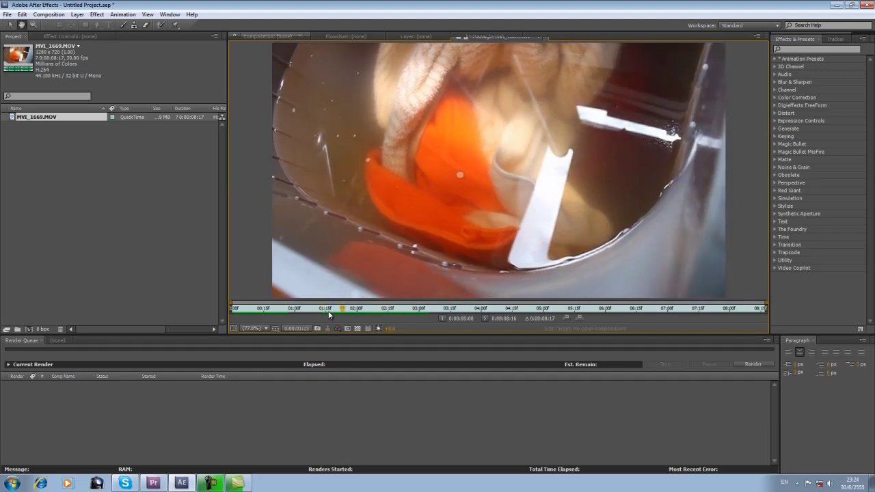
pyautogui.press('space')
pyautogui.press('space')
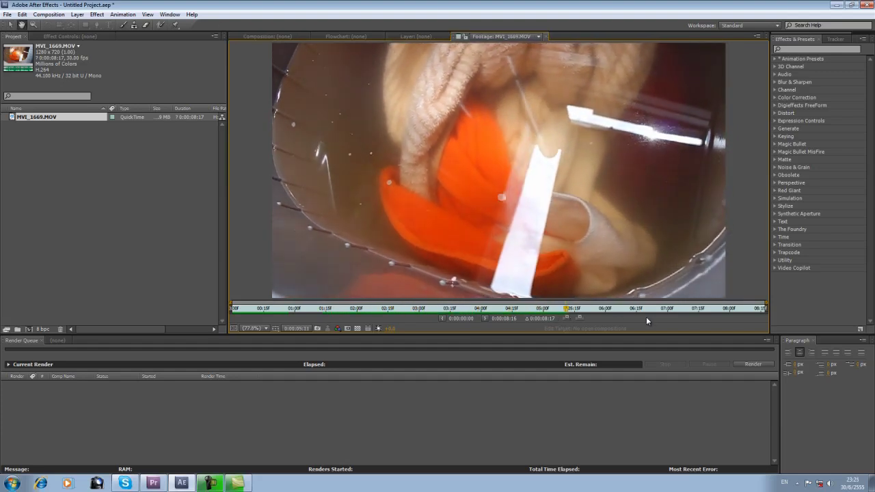
pyautogui.moveTo(577, 308)
pyautogui.mouseDown()
pyautogui.moveTo(498, 311)
pyautogui.moveTo(527, 312)
pyautogui.mouseUp()
pyautogui.press('space')
pyautogui.press('space')
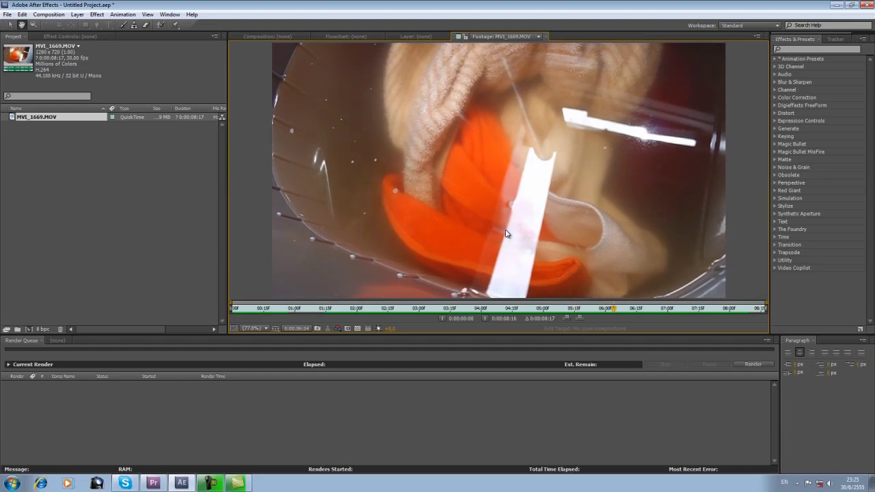
pyautogui.click(580, 311)
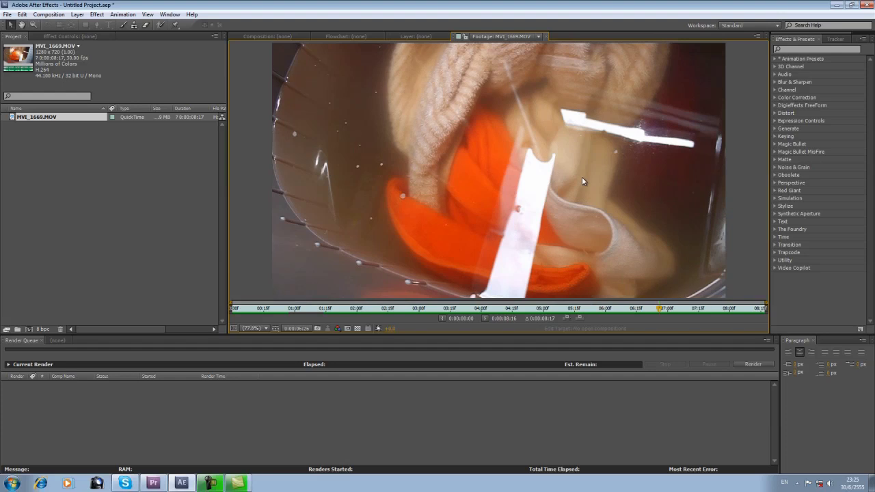
pyautogui.click(592, 309)
pyautogui.moveTo(590, 311); pyautogui.dragTo(560, 311)
# Step: Create a composition from MVI_1669.MOV, with its layer trimmed to begin at about 4:20 of the clip and moved to the composition's start
pyautogui.moveTo(13, 118); pyautogui.dragTo(29, 329)
pyautogui.press('space')
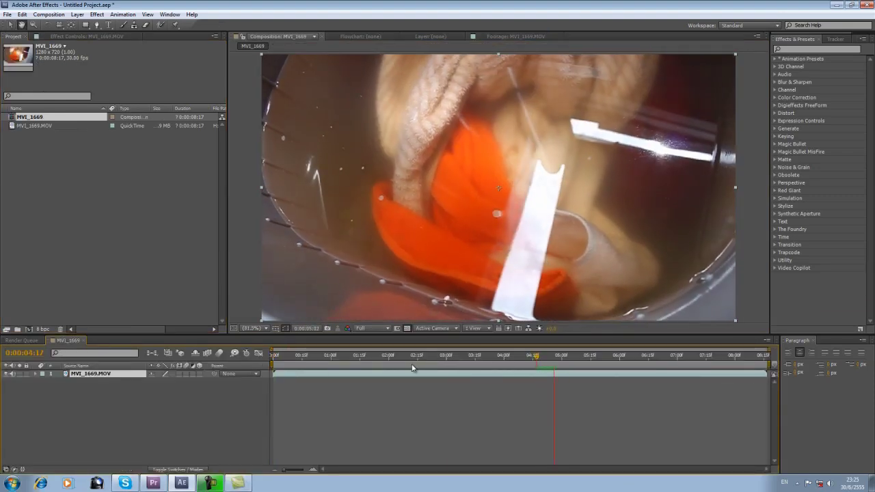
pyautogui.moveTo(275, 373)
pyautogui.mouseDown()
pyautogui.moveTo(543, 373)
pyautogui.moveTo(284, 373)
pyautogui.mouseUp()
pyautogui.click(272, 357)
pyautogui.press('space')
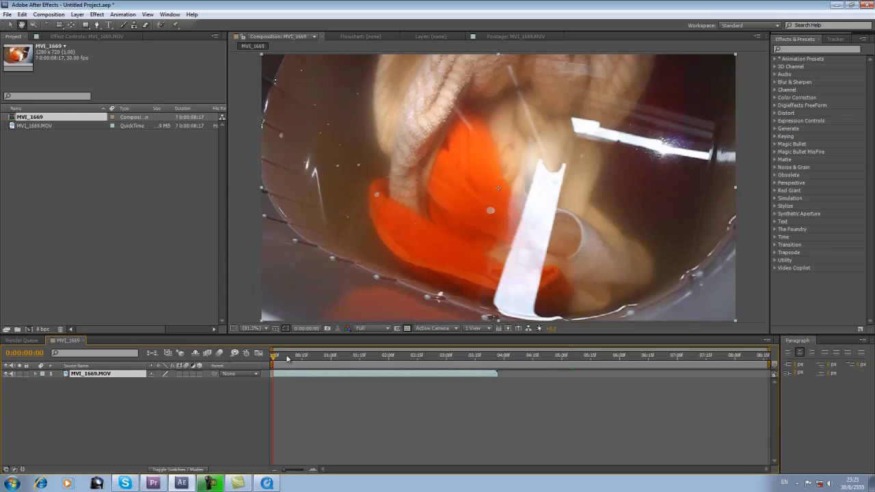
# Step: End the work area where the trimmed clip ends and trim the composition to the work area
pyautogui.moveTo(771, 365); pyautogui.dragTo(500, 364)
pyautogui.moveTo(404, 357); pyautogui.dragTo(454, 356)
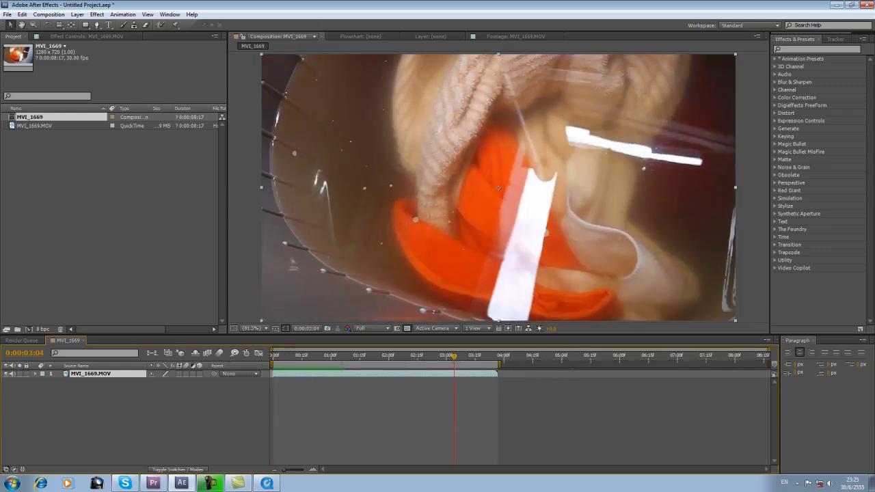
pyautogui.rightClick(454, 364)
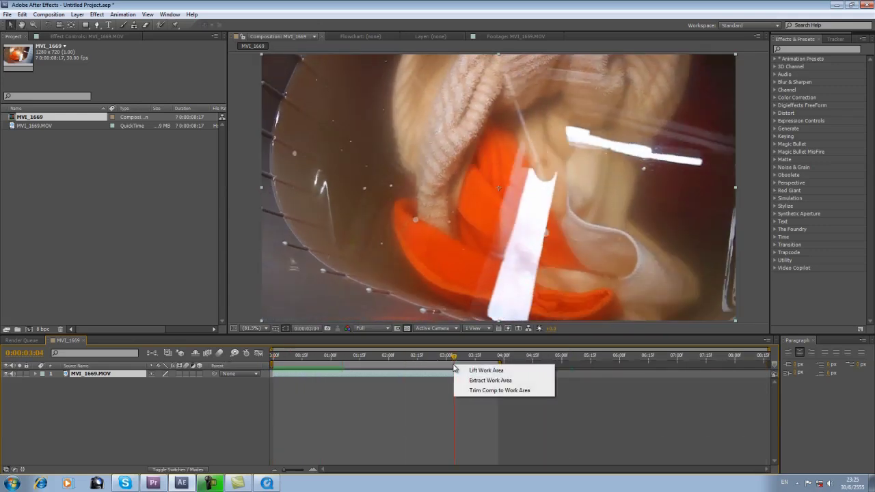
pyautogui.click(514, 391)
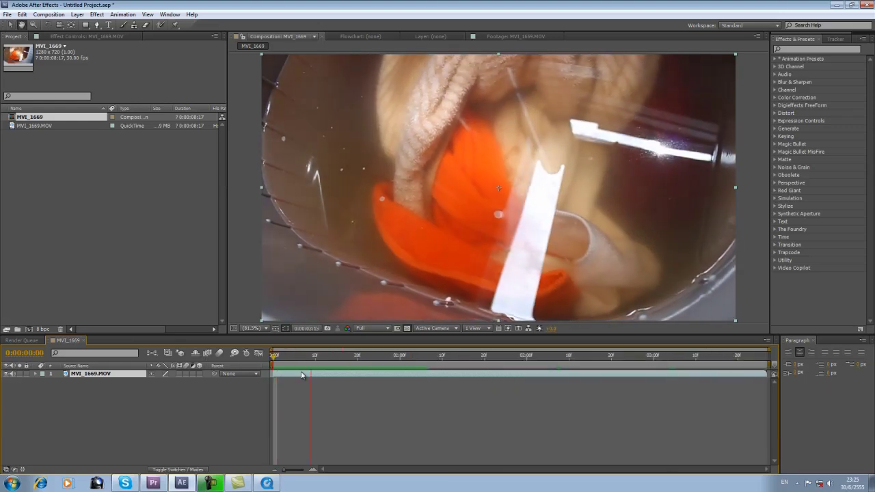
pyautogui.click(284, 410)
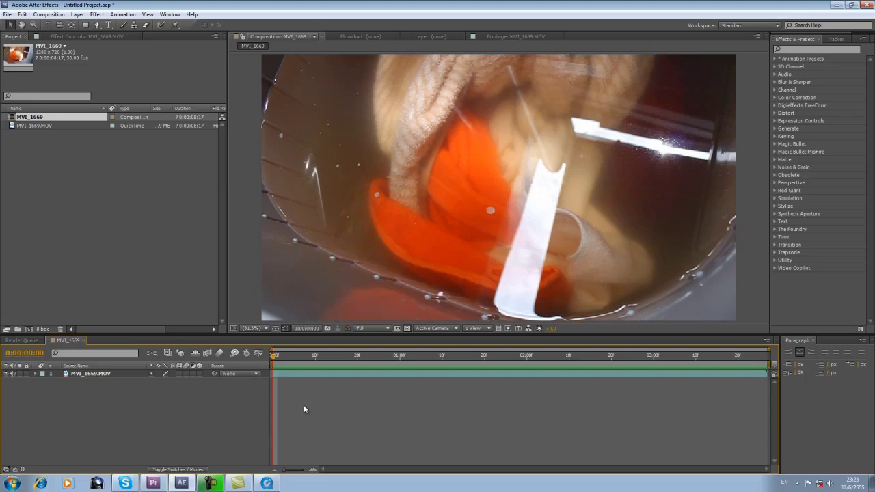
# Step: Add a null object layer to the composition
pyautogui.rightClick(108, 404)
pyautogui.moveTo(156, 313)
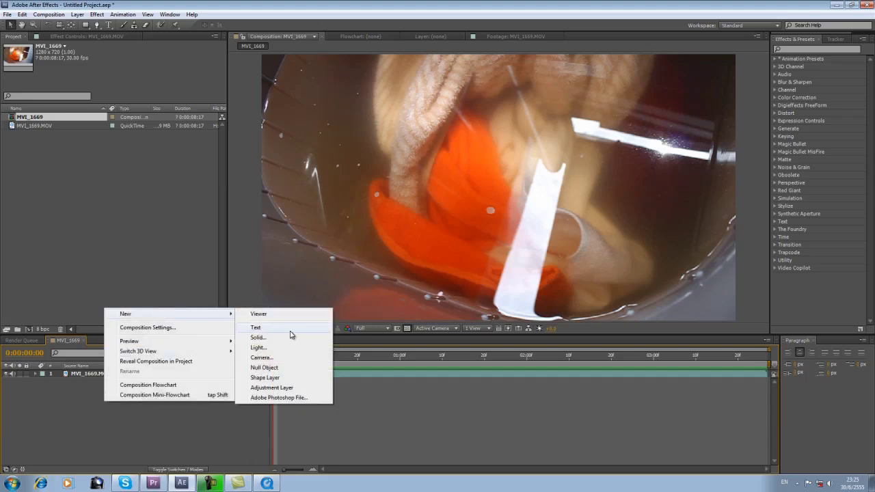
pyautogui.click(273, 368)
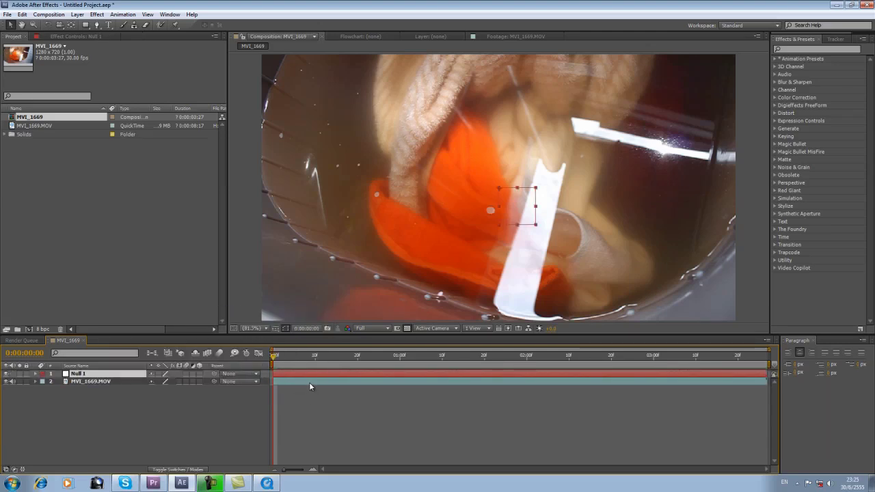
# Step: Start motion tracking on the MVI_1669.MOV layer and place an enlarged Track Point 1 on the pale fluffy fabric beside the orange cloth
pyautogui.click(309, 382)
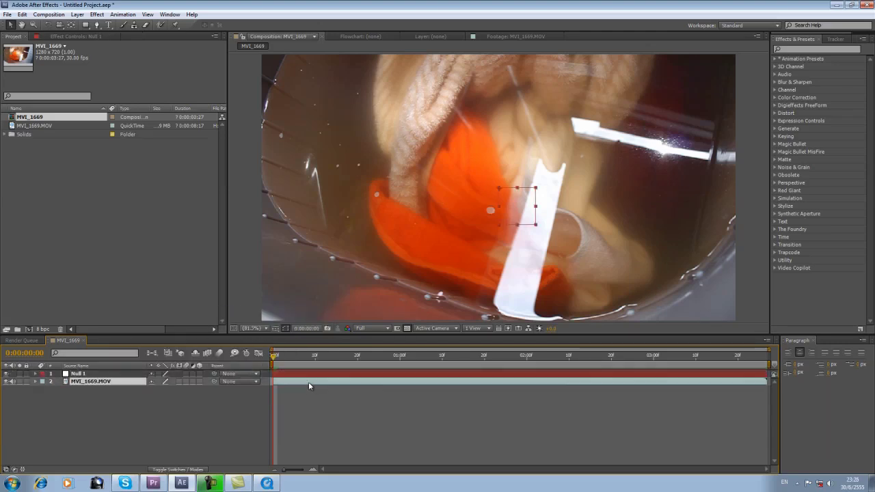
pyautogui.click(835, 39)
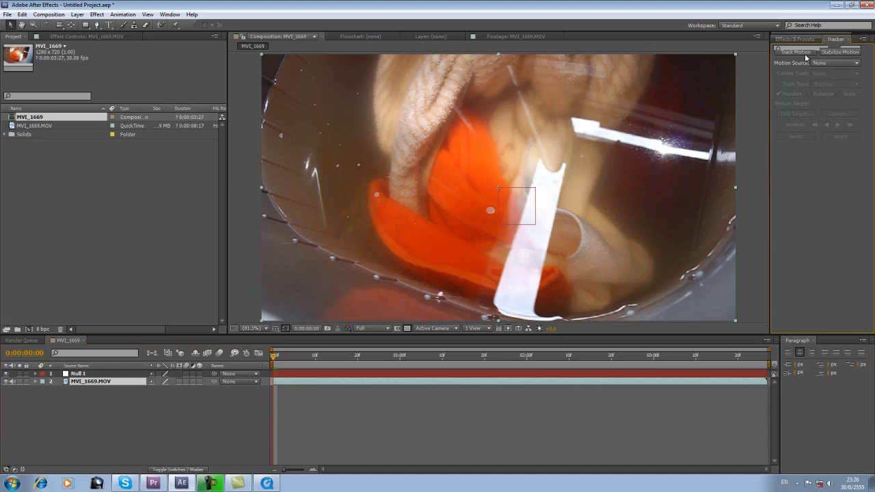
pyautogui.click(800, 52)
pyautogui.scroll(2, 523, 135)
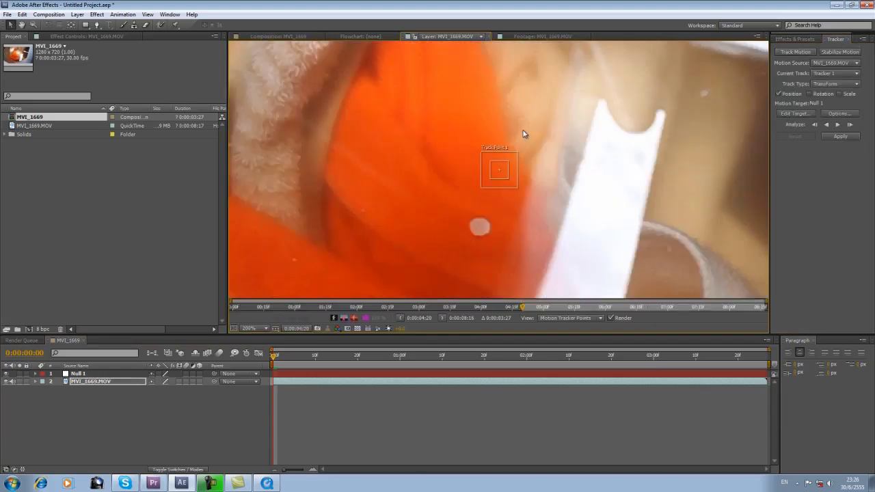
pyautogui.moveTo(523, 134); pyautogui.dragTo(574, 188)
pyautogui.moveTo(526, 219); pyautogui.dragTo(341, 91)
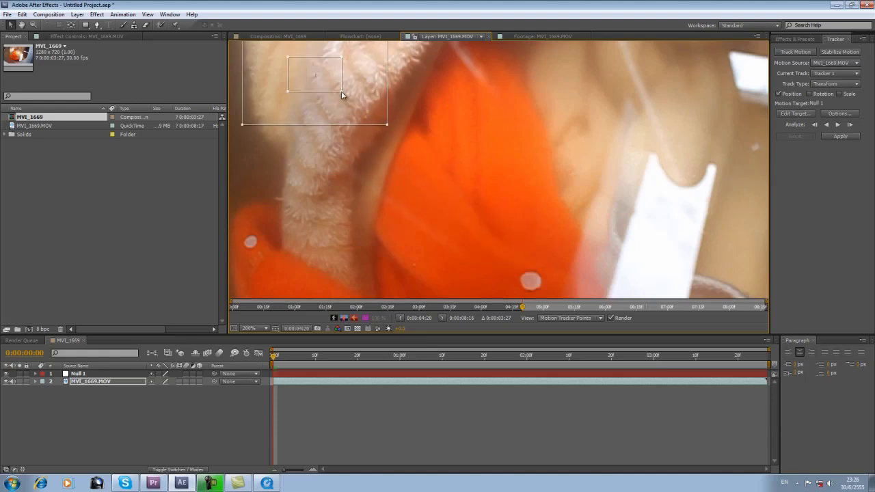
pyautogui.scroll(-1, 341, 91)
pyautogui.moveTo(523, 169); pyautogui.dragTo(443, 115)
# Step: Enable rotation tracking and place an enlarged Track Point 2 on the rim of the pale fabric loop beside the white strip
pyautogui.click(812, 93)
pyautogui.moveTo(587, 179); pyautogui.dragTo(491, 135)
pyautogui.scroll(1, 484, 130)
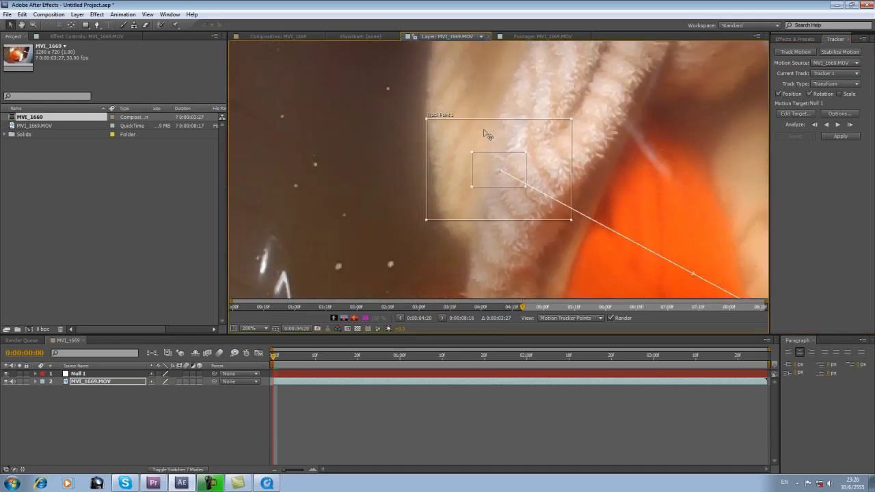
pyautogui.moveTo(666, 212); pyautogui.dragTo(274, 55)
pyautogui.moveTo(496, 186); pyautogui.dragTo(501, 189)
pyautogui.moveTo(481, 170); pyautogui.dragTo(471, 160)
pyautogui.scroll(-1, 471, 160)
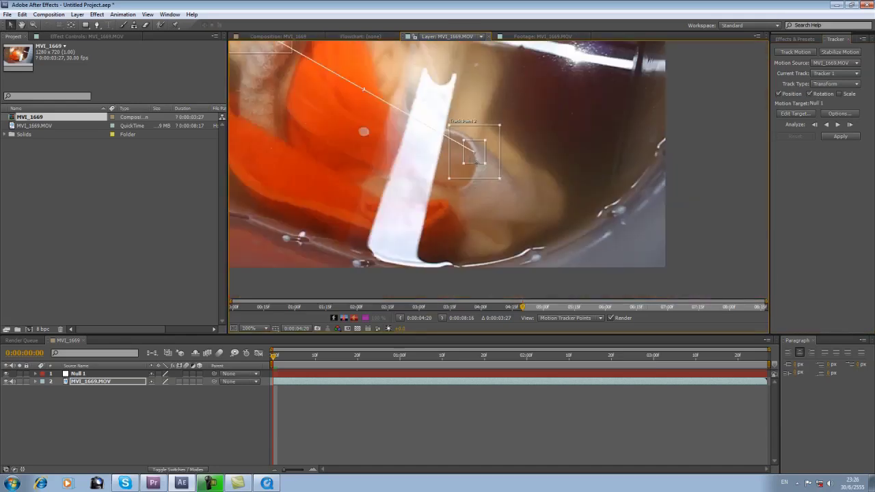
pyautogui.moveTo(430, 134); pyautogui.dragTo(486, 203)
pyautogui.scroll(-1, 486, 203)
pyautogui.scroll(1, 521, 162)
pyautogui.moveTo(489, 123); pyautogui.dragTo(525, 157)
# Step: Enable scale tracking and analyze the motion forward through the clip
pyautogui.click(840, 94)
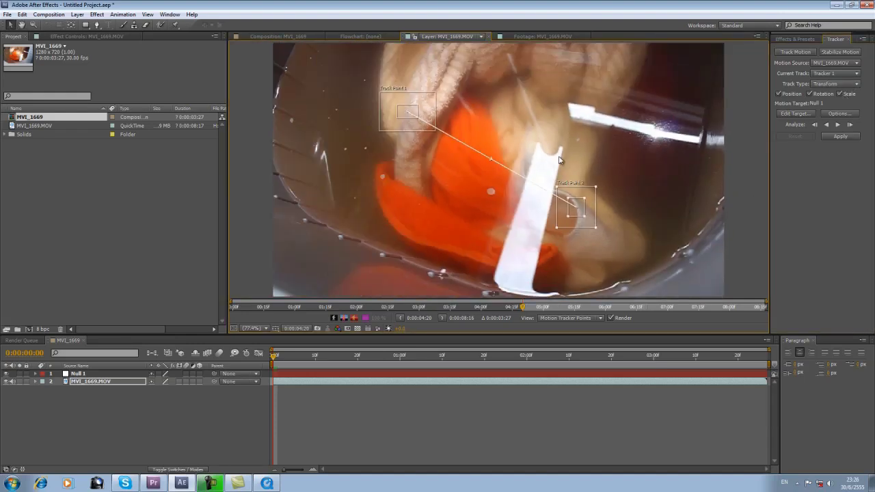
pyautogui.click(839, 126)
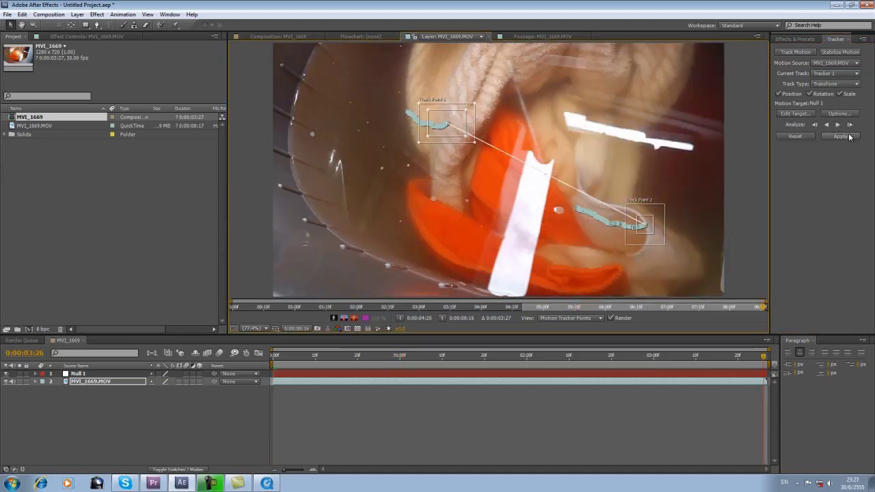
# Step: Set Null 1 as the motion target and apply the tracking data in X and Y
pyautogui.click(795, 113)
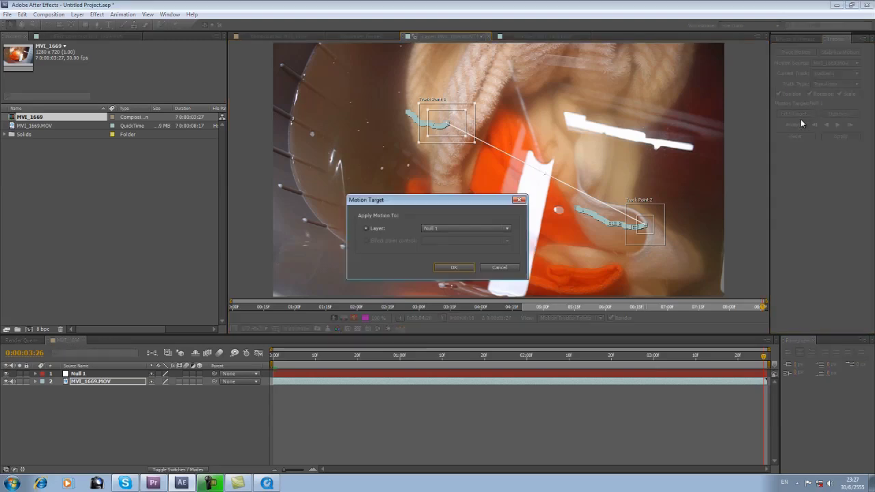
pyautogui.click(449, 229)
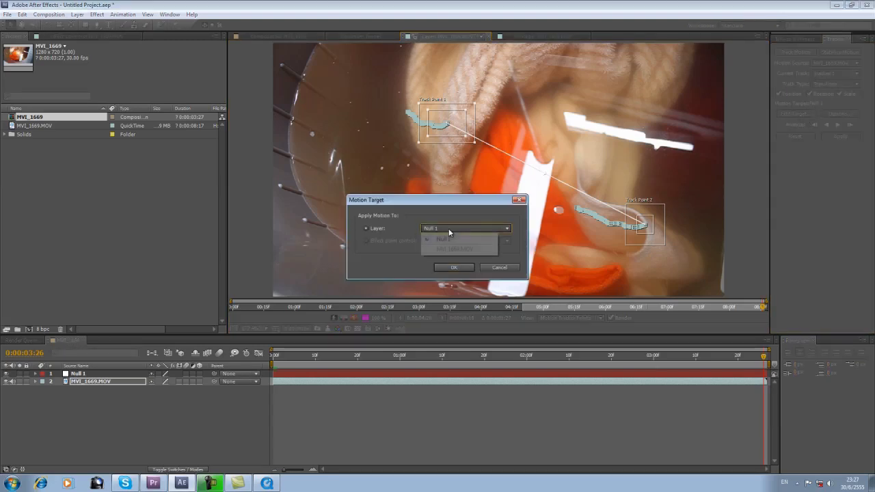
pyautogui.click(446, 240)
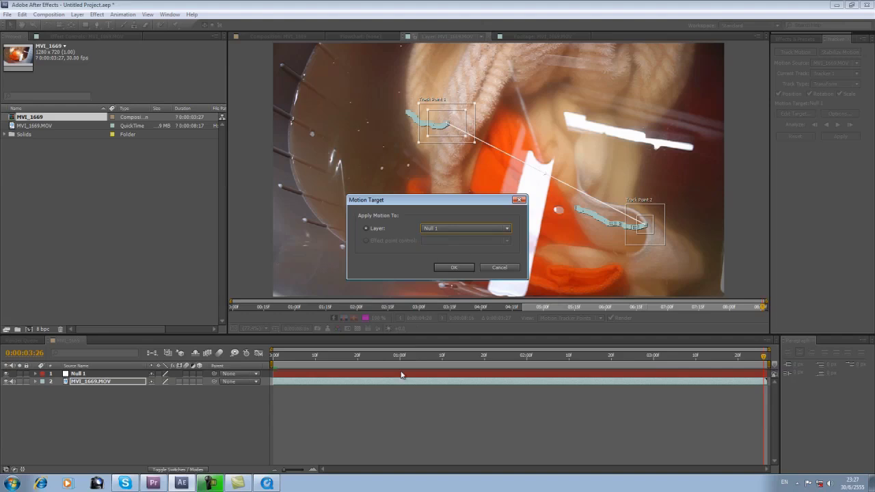
pyautogui.click(443, 268)
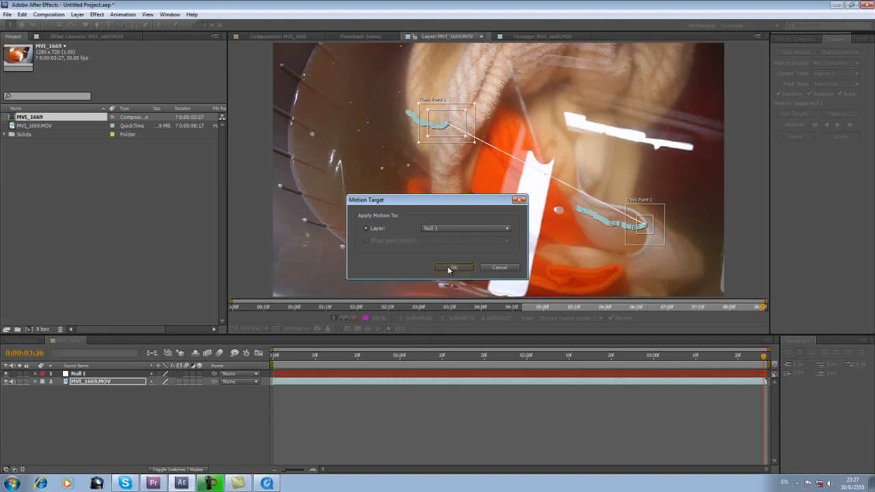
pyautogui.click(839, 137)
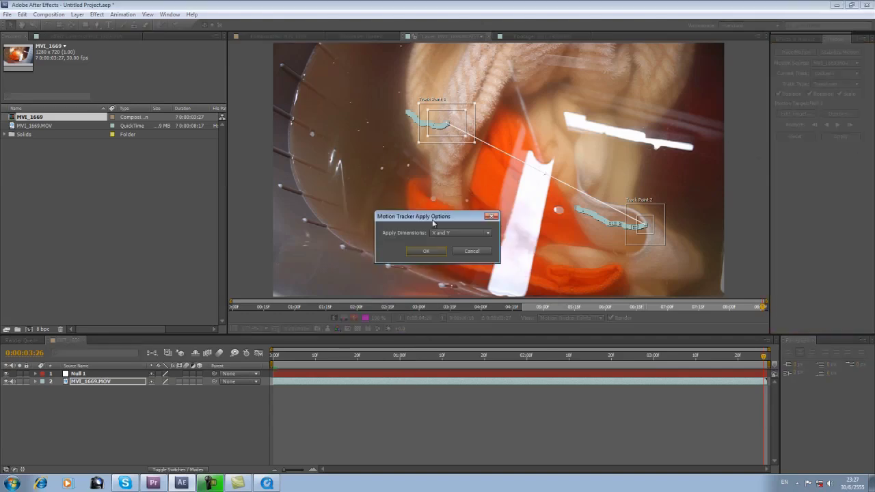
pyautogui.click(429, 252)
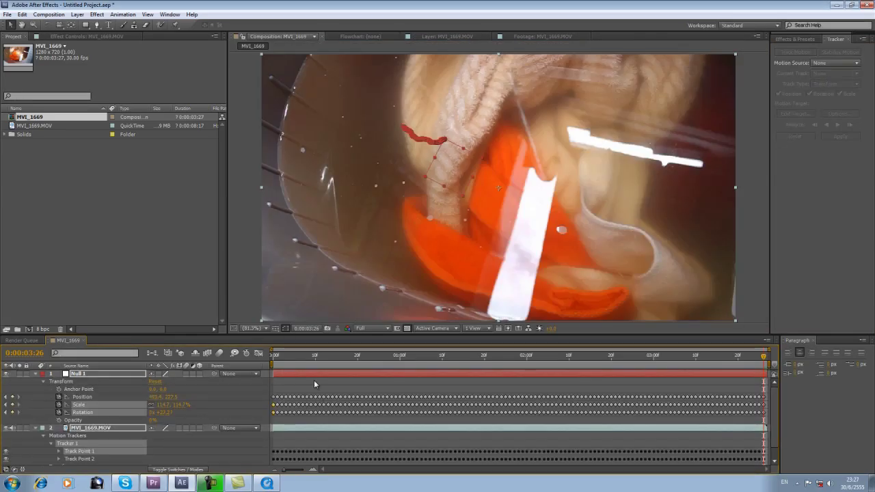
# Step: Collapse the layer properties and preview the composition from its start to check how the null follows the footage
pyautogui.click(39, 375)
pyautogui.click(282, 419)
pyautogui.press('Home')
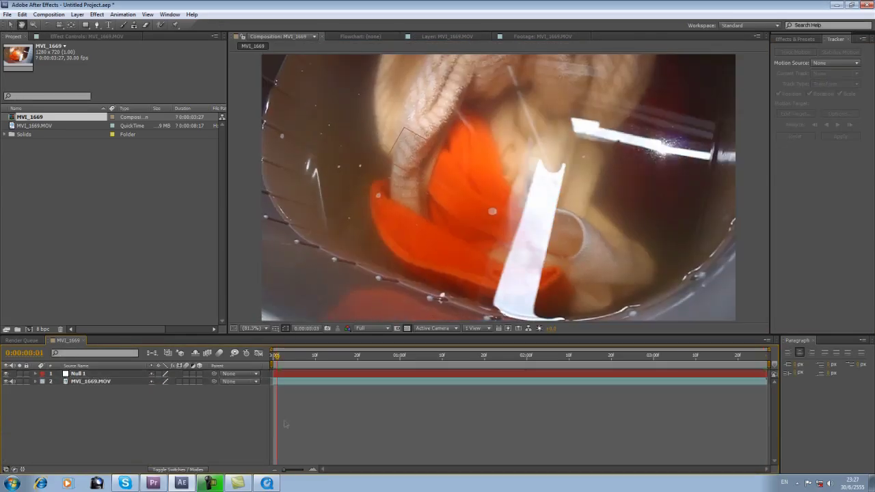
pyautogui.press('space')
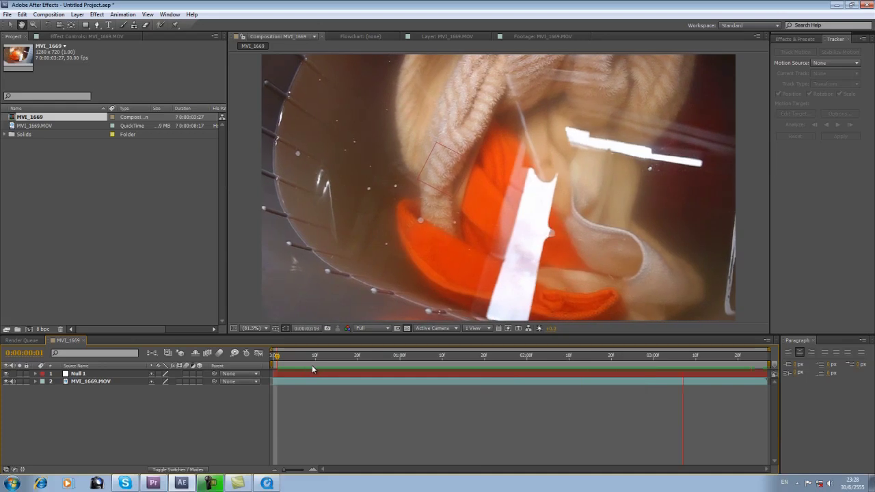
pyautogui.moveTo(273, 358); pyautogui.dragTo(307, 359)
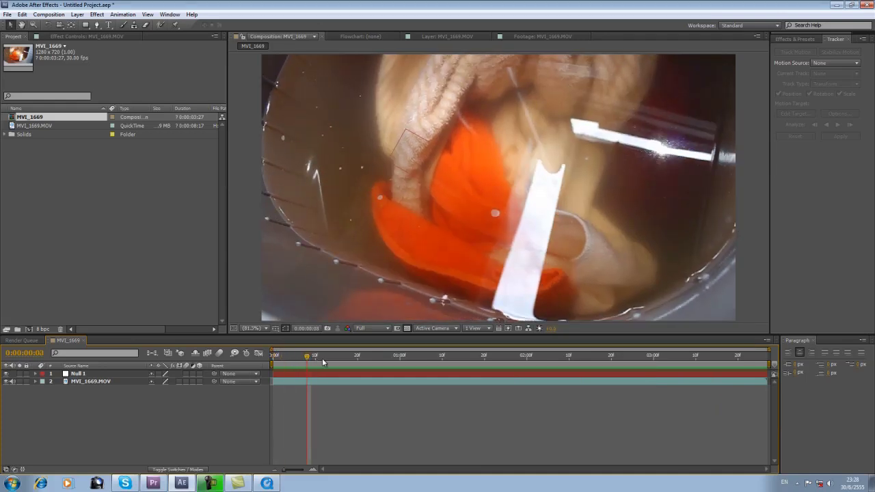
pyautogui.click(274, 359)
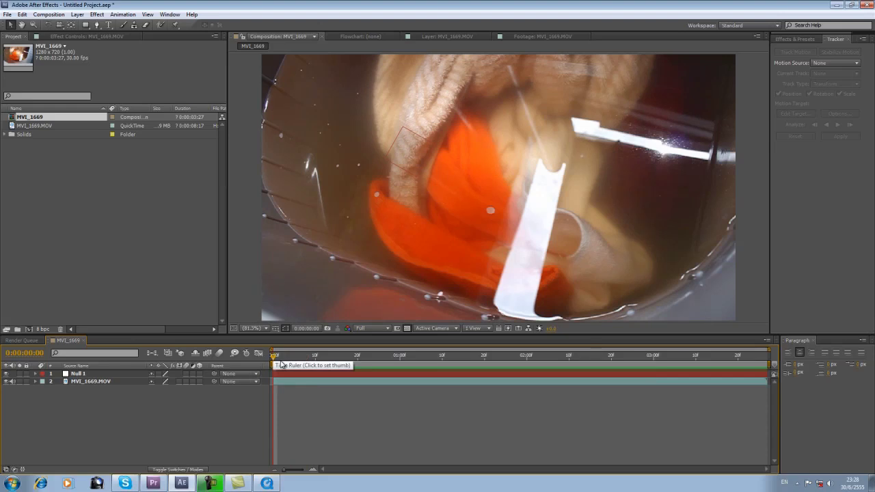
# Step: Add a text layer reading "NIPAN STUDIO" at the start of the composition
pyautogui.rightClick(117, 437)
pyautogui.moveTo(168, 347)
pyautogui.click(296, 358)
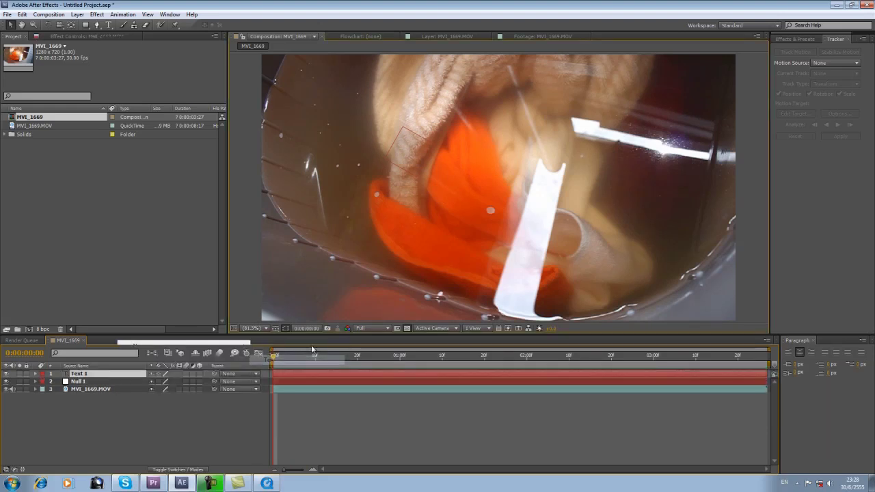
pyautogui.write('NIPAN STUDIO')
pyautogui.click(10, 25)
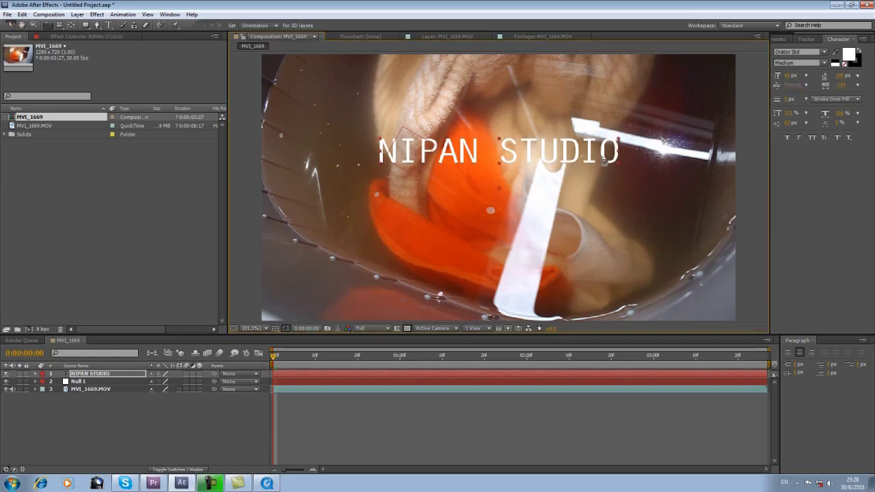
# Step: Tilt the NIPAN STUDIO title clockwise over the footage and change its fill color to blue
pyautogui.moveTo(625, 164); pyautogui.dragTo(630, 181)
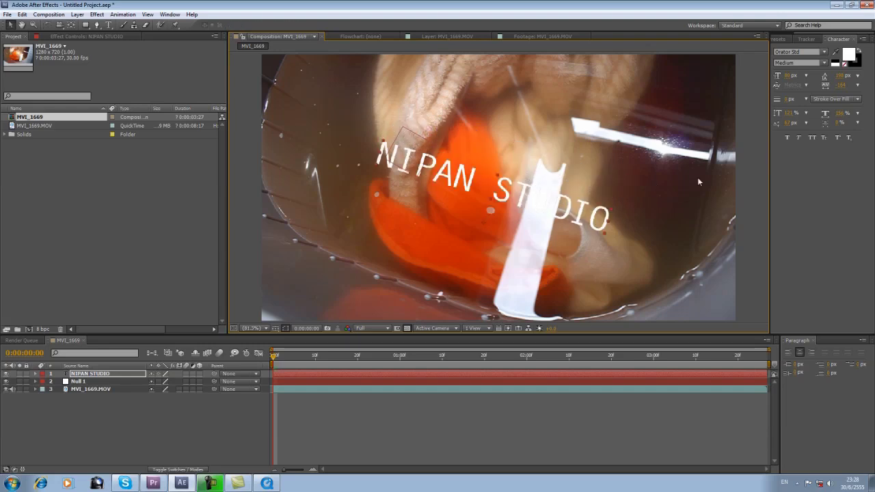
pyautogui.click(848, 56)
pyautogui.moveTo(378, 267); pyautogui.dragTo(380, 202)
pyautogui.click(451, 160)
pyautogui.moveTo(507, 192); pyautogui.dragTo(521, 199)
pyautogui.click(849, 59)
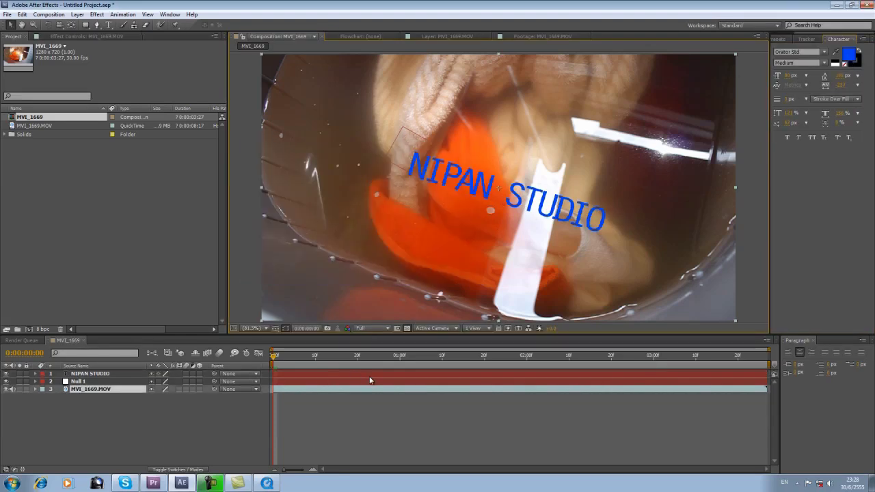
# Step: Shift the NIPAN STUDIO text slightly up over the orange object and fine-tune its clockwise rotation
pyautogui.click(370, 375)
pyautogui.moveTo(484, 195); pyautogui.dragTo(475, 189)
pyautogui.press('w')
pyautogui.moveTo(600, 212); pyautogui.dragTo(568, 216)
pyautogui.press('v')
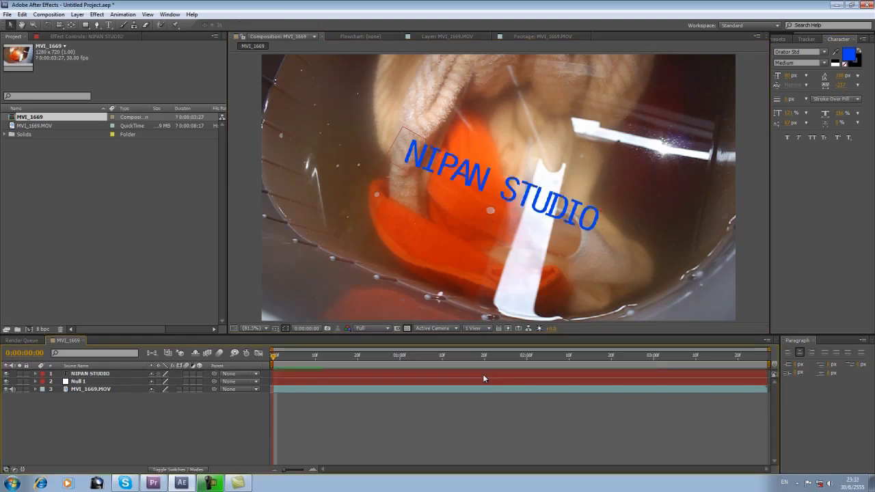
pyautogui.click(293, 375)
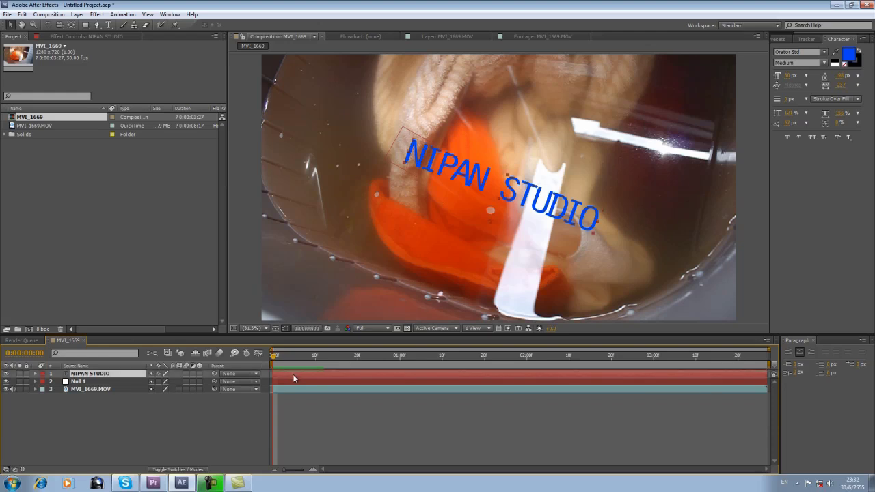
pyautogui.press('w')
pyautogui.moveTo(605, 217); pyautogui.dragTo(605, 220)
pyautogui.press('v')
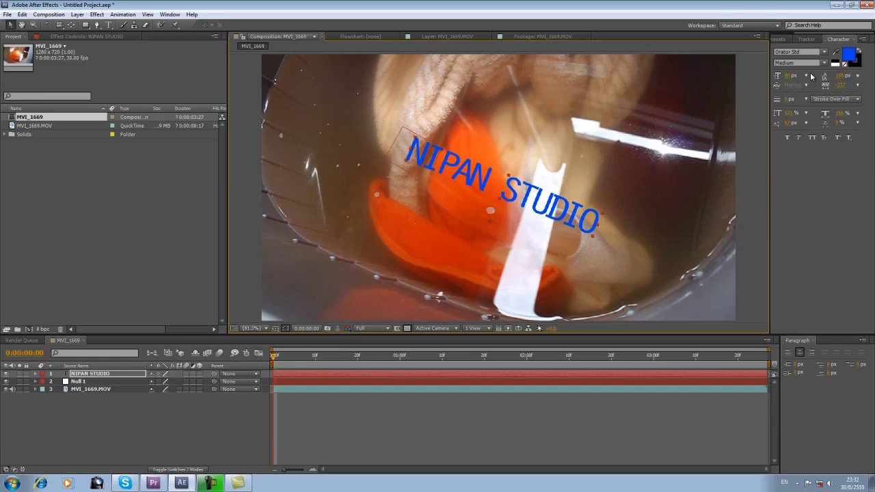
# Step: Recolor the title's fill to a dark reddish brown
pyautogui.click(846, 62)
pyautogui.moveTo(376, 199); pyautogui.dragTo(380, 272)
pyautogui.press('Return')
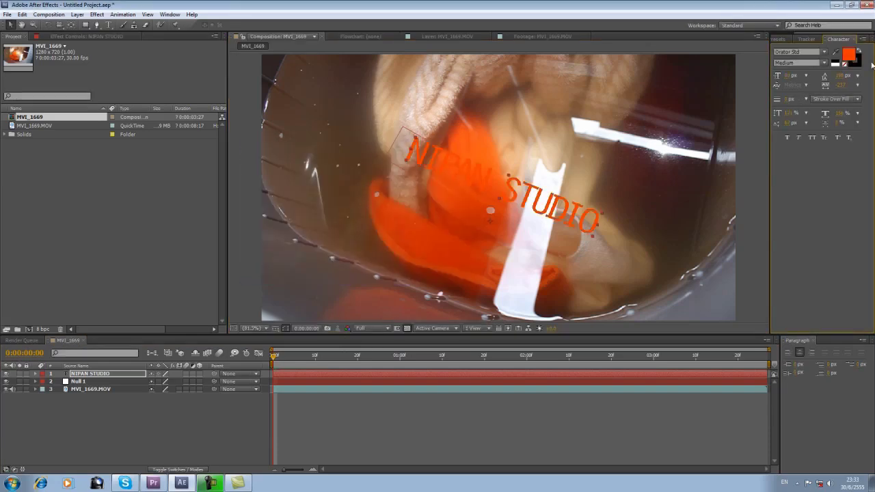
pyautogui.click(851, 60)
pyautogui.moveTo(352, 197); pyautogui.dragTo(382, 238)
pyautogui.press('Return')
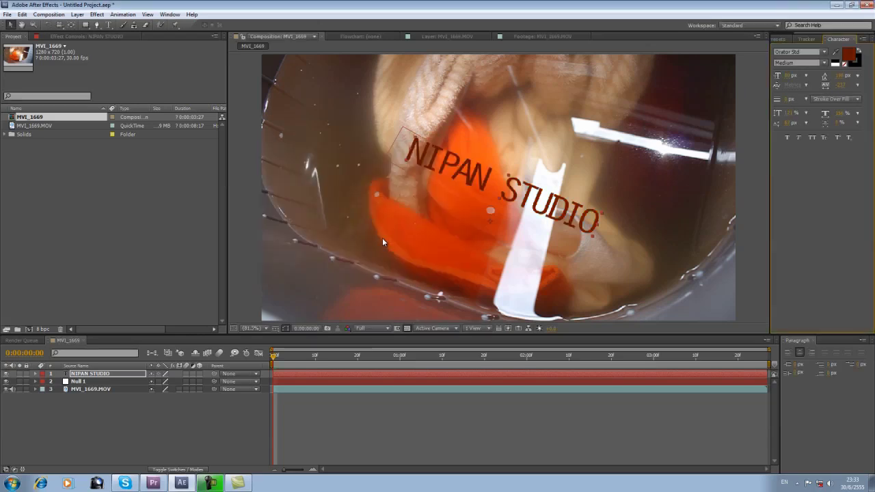
# Step: Parent the NIPAN STUDIO layer to Null 1 and preview the composition from its start
pyautogui.click(358, 444)
pyautogui.moveTo(307, 360); pyautogui.dragTo(125, 354)
pyautogui.press('space')
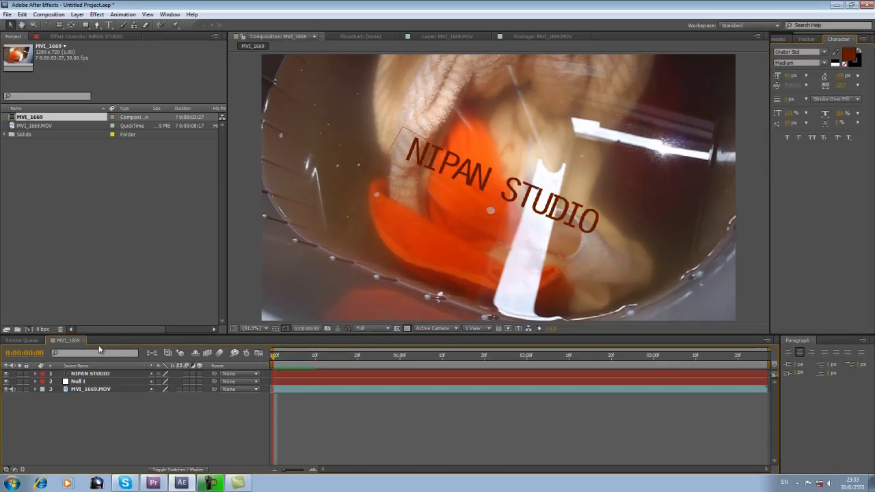
pyautogui.moveTo(214, 374); pyautogui.dragTo(77, 382)
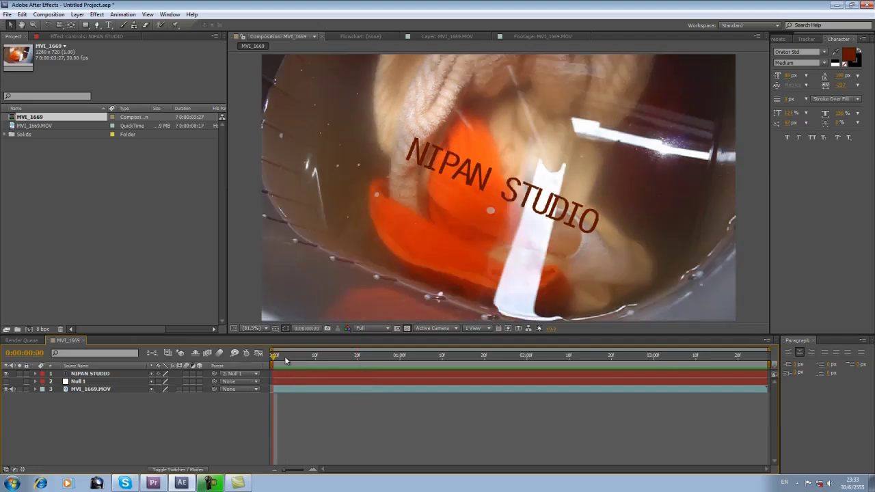
pyautogui.press('space')
# Step: Change the title's font to Impact Regular with a tracking of 0, and return to the start of the composition
pyautogui.click(285, 374)
pyautogui.scroll(1, 456, 142)
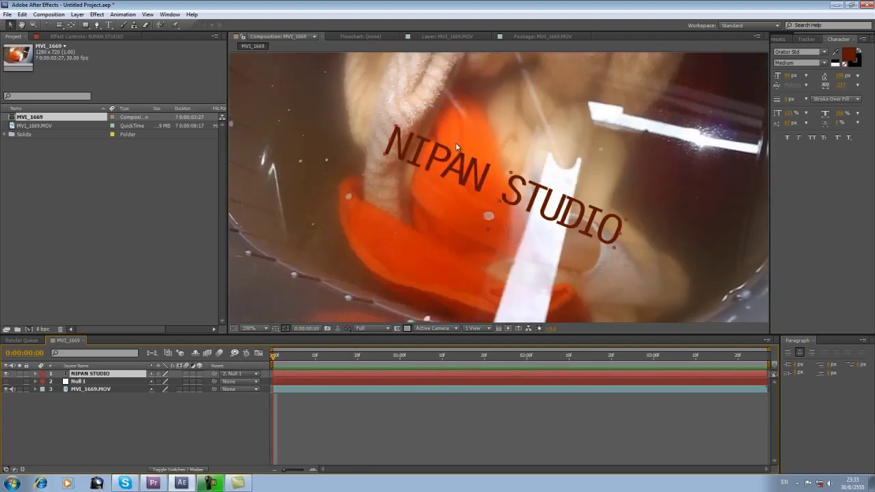
pyautogui.press('.')
pyautogui.hotkey('shift', '/')
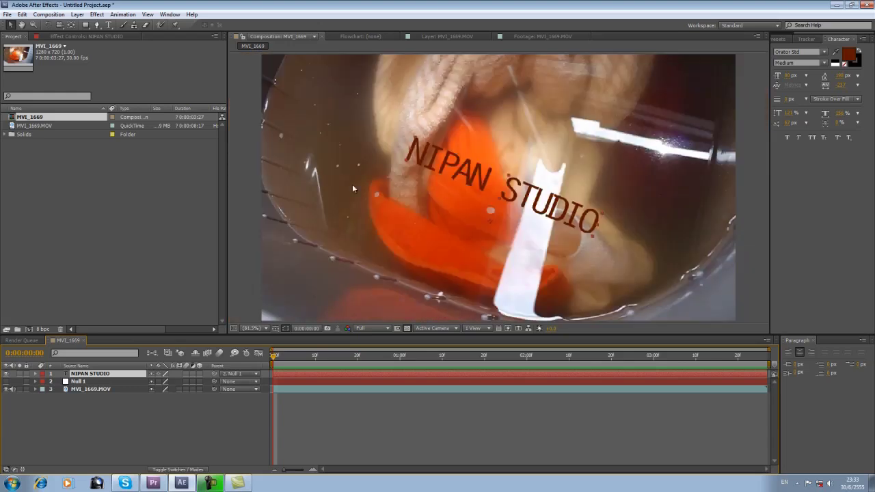
pyautogui.click(805, 52)
pyautogui.press('Down')
pyautogui.press('Down')
pyautogui.press('Up')
pyautogui.press('Up')
pyautogui.press('Up')
pyautogui.press('Up')
pyautogui.press('Up')
pyautogui.scroll(5, 806, 53)
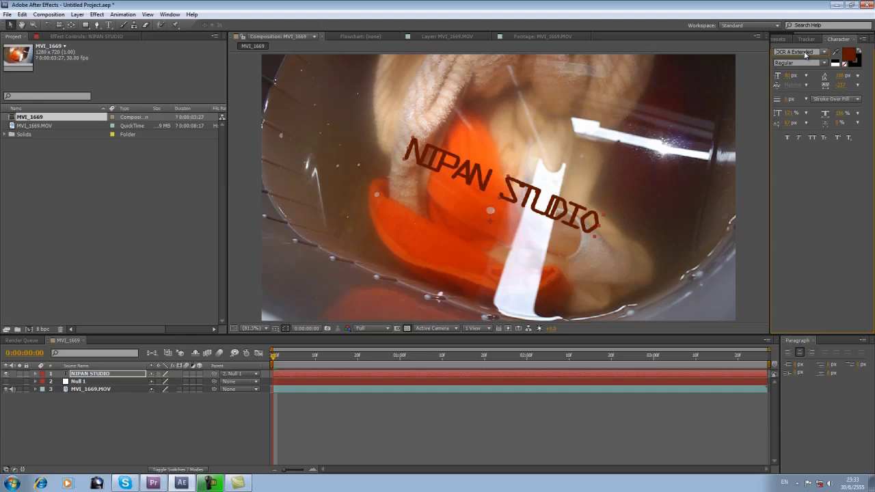
pyautogui.scroll(4, 805, 53)
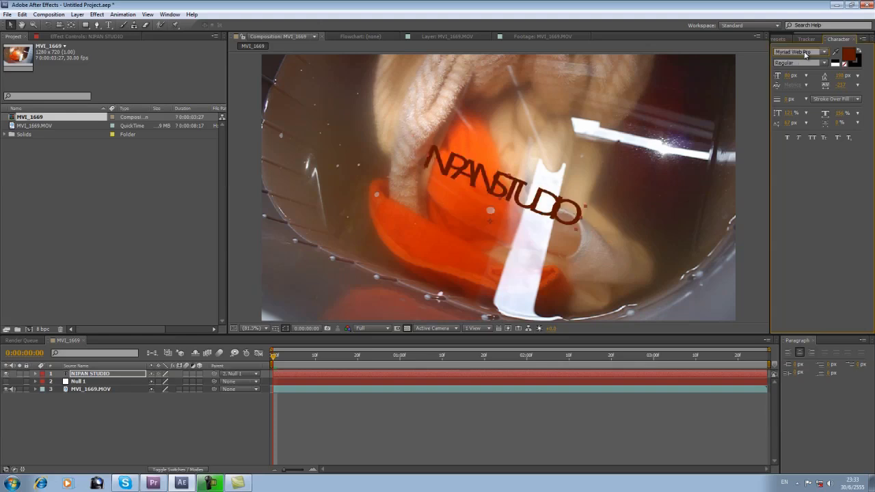
pyautogui.click(492, 393)
pyautogui.moveTo(274, 356); pyautogui.dragTo(196, 359)
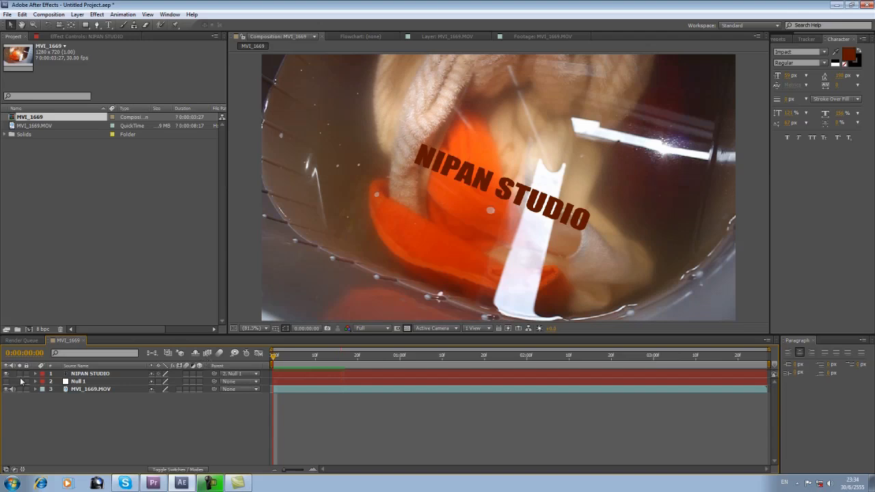
# Step: With the text and null layers locked, duplicate the MVI_1669.MOV layer and move the copy above the text layer
pyautogui.click(77, 390)
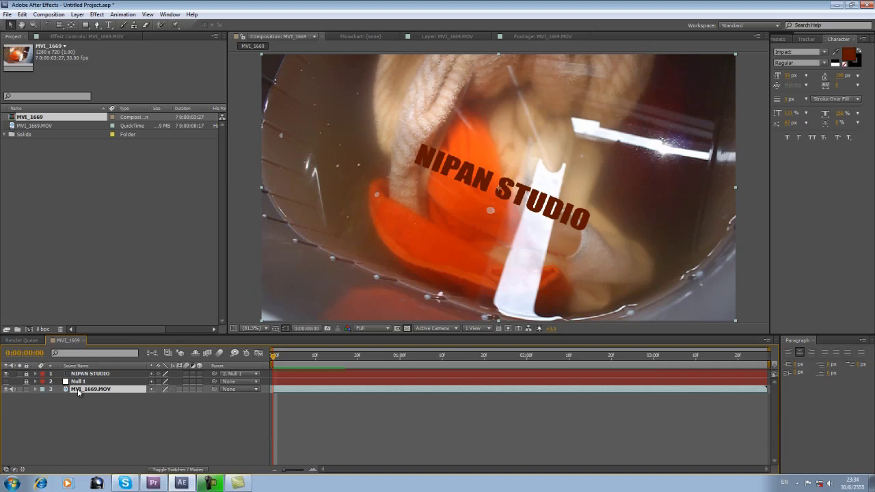
pyautogui.hotkey('ctrl', 'd')
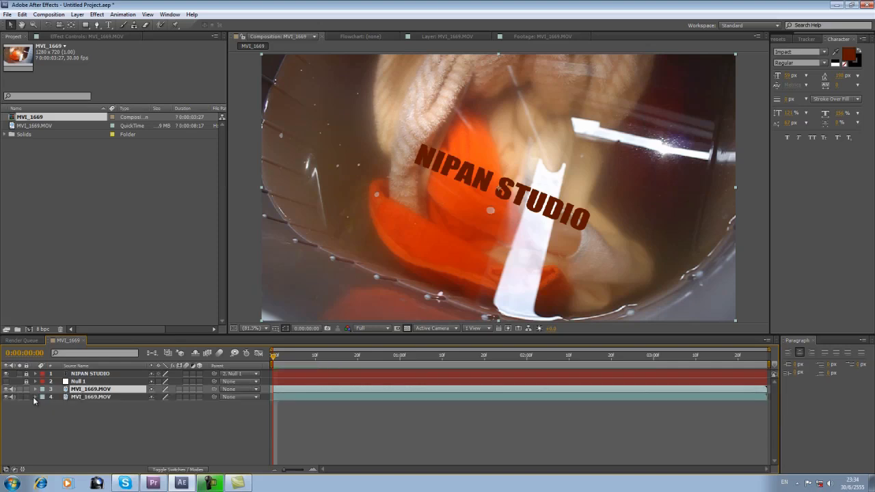
pyautogui.moveTo(83, 389); pyautogui.dragTo(82, 377)
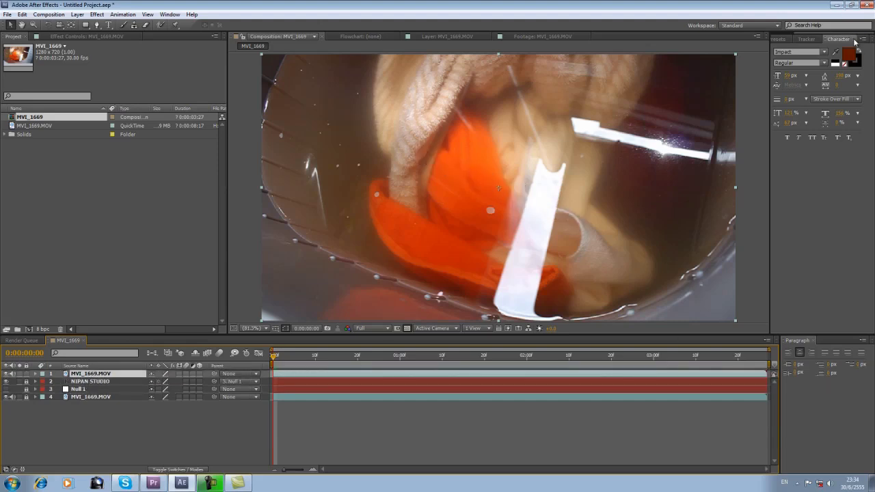
# Step: Apply the Linear Color Key effect to the upper footage layer and sample the brownish background as its key color
pyautogui.click(780, 39)
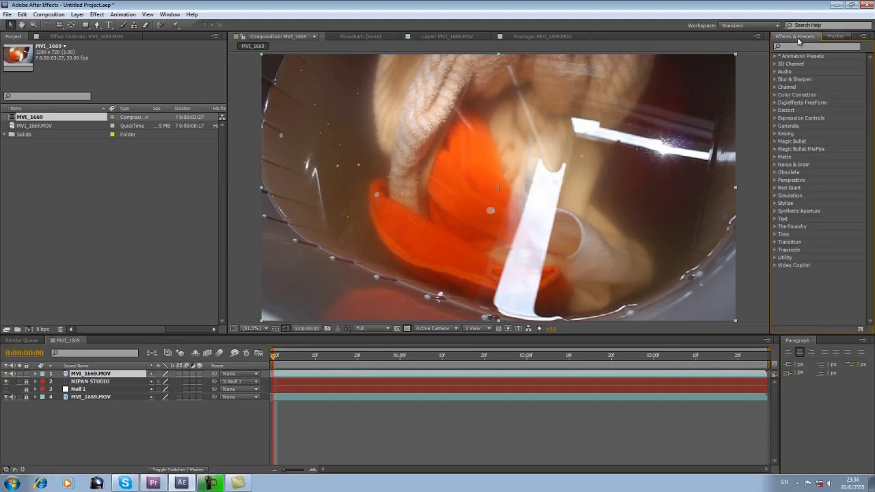
pyautogui.click(775, 134)
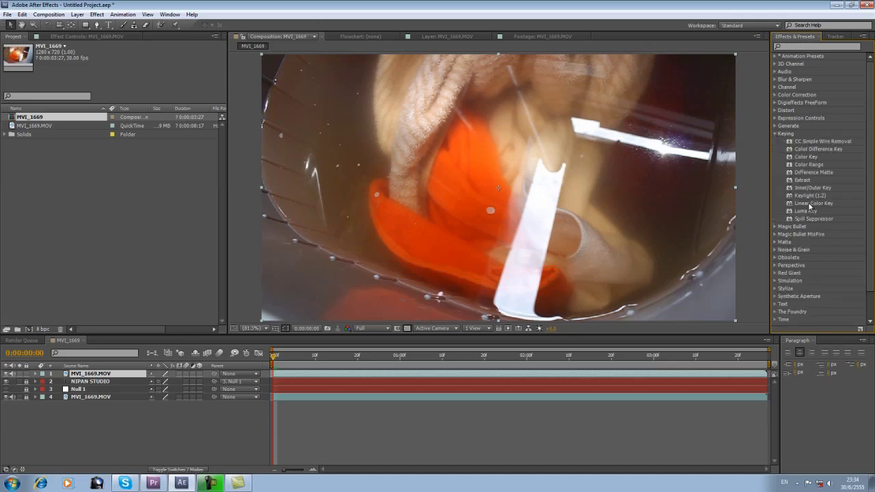
pyautogui.moveTo(813, 203); pyautogui.dragTo(298, 374)
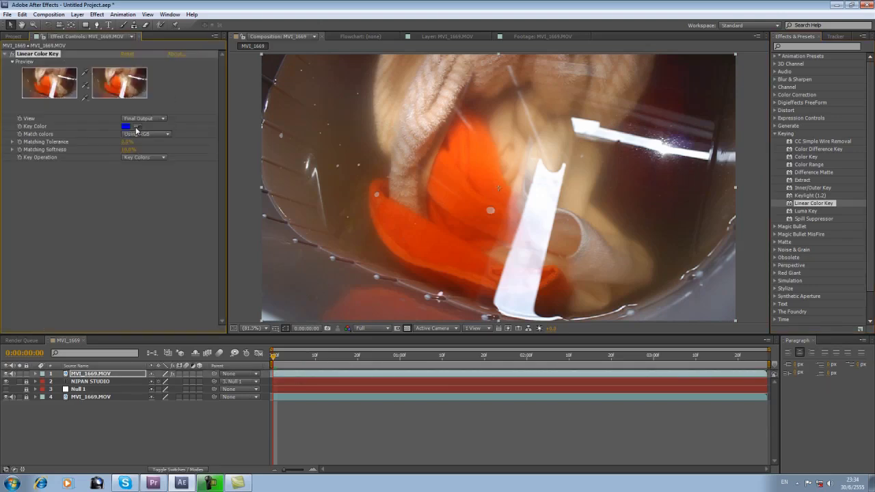
pyautogui.click(602, 200)
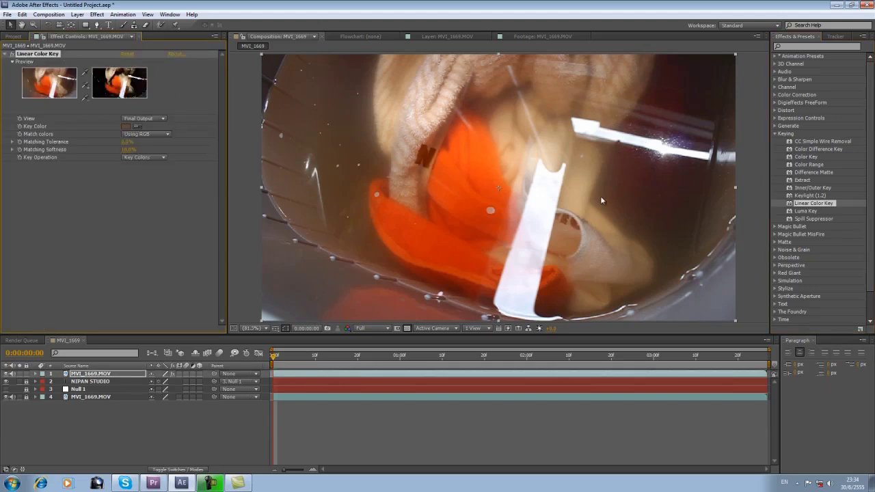
# Step: Set the color key's Matching Tolerance to about 35% and Matching Softness to about 19% so the white strip overlaps the title
pyautogui.click(12, 142)
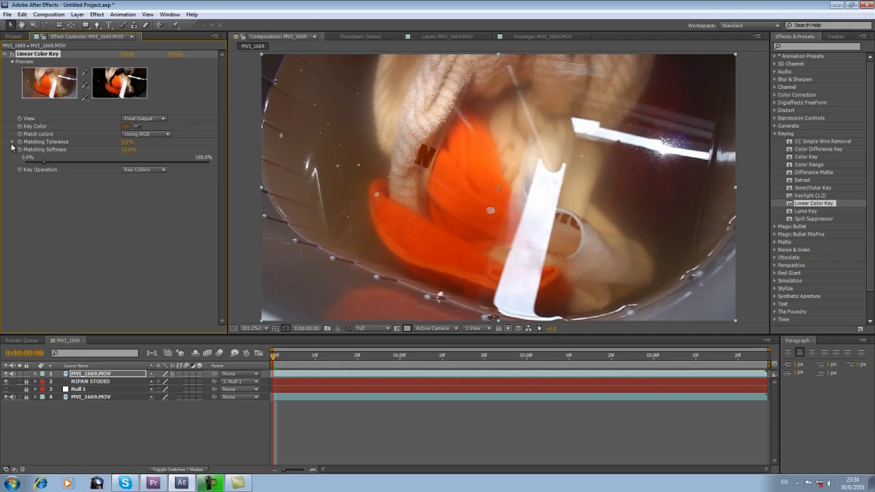
pyautogui.click(12, 161)
pyautogui.moveTo(93, 176); pyautogui.dragTo(73, 175)
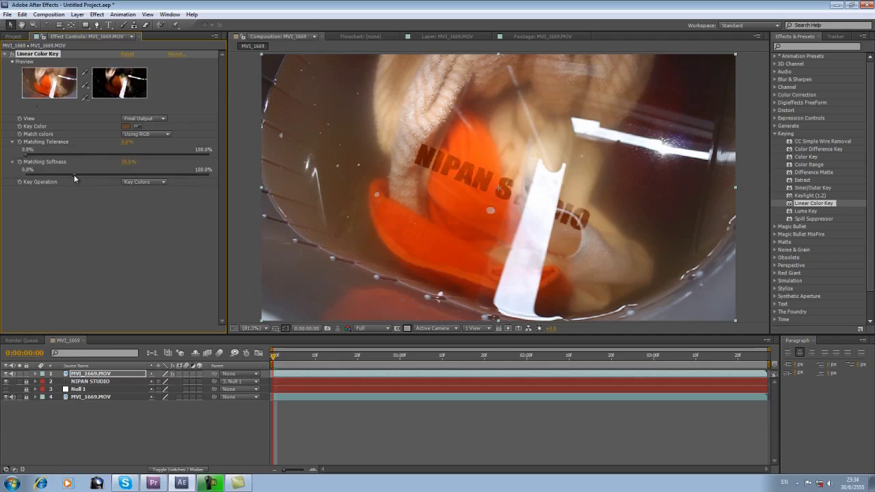
pyautogui.moveTo(39, 156); pyautogui.dragTo(62, 176)
pyautogui.click(348, 423)
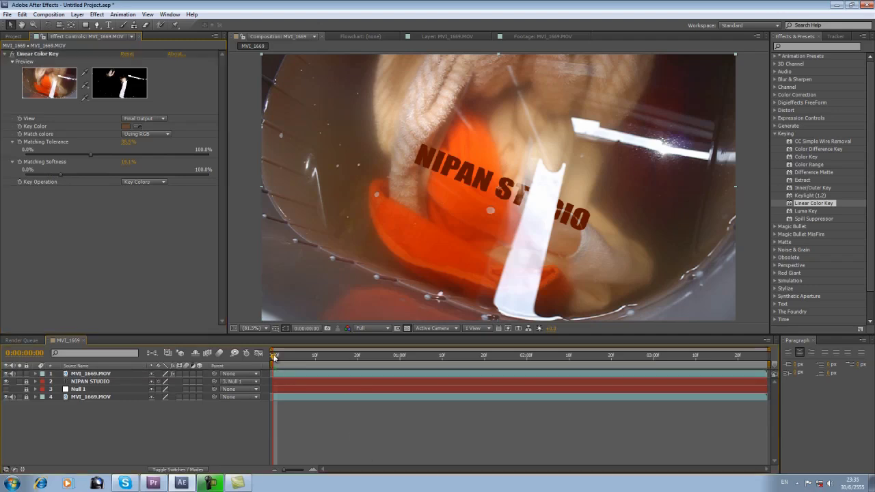
# Step: Preview the keyed composition from its start to check how the title sits behind the white strip
pyautogui.press('space')
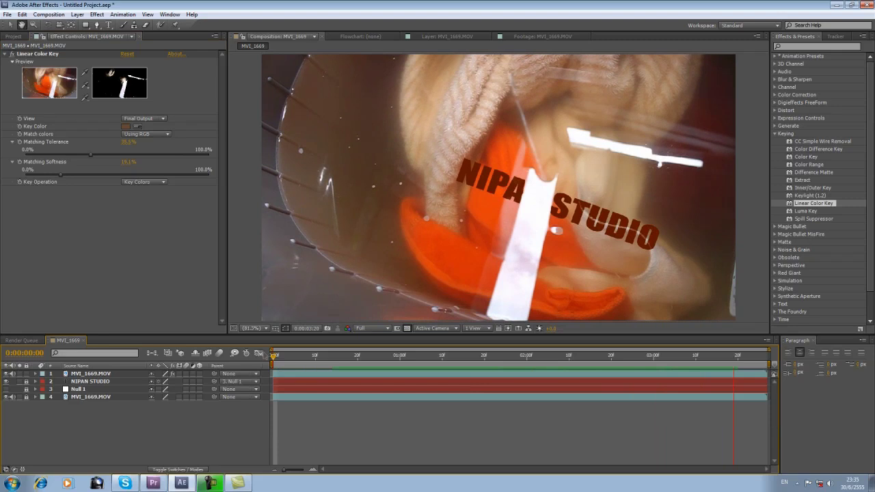
pyautogui.click(274, 356)
pyautogui.press('space')
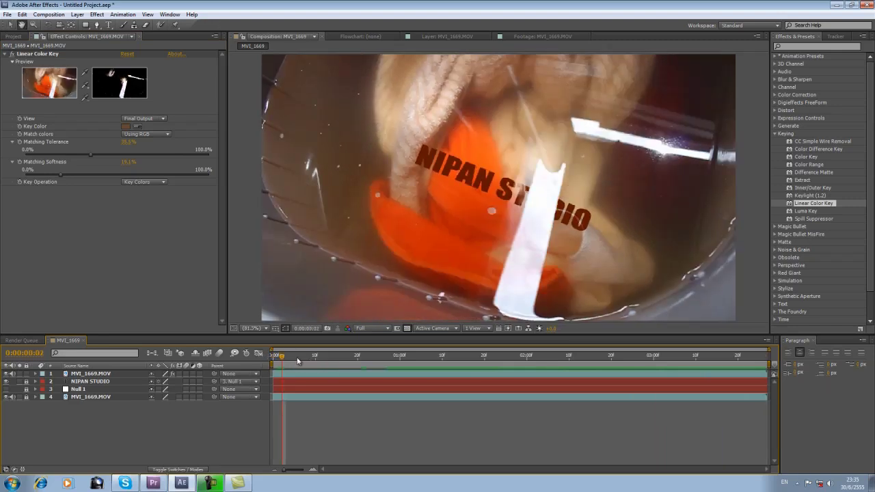
pyautogui.moveTo(291, 358); pyautogui.dragTo(272, 358)
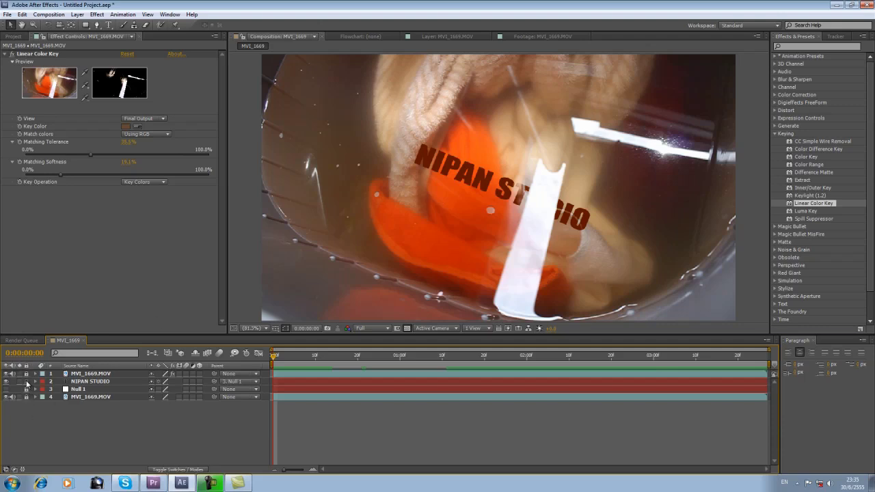
# Step: Duplicate the NIPAN STUDIO text layer and change the lower copy's fill color to black
pyautogui.click(109, 383)
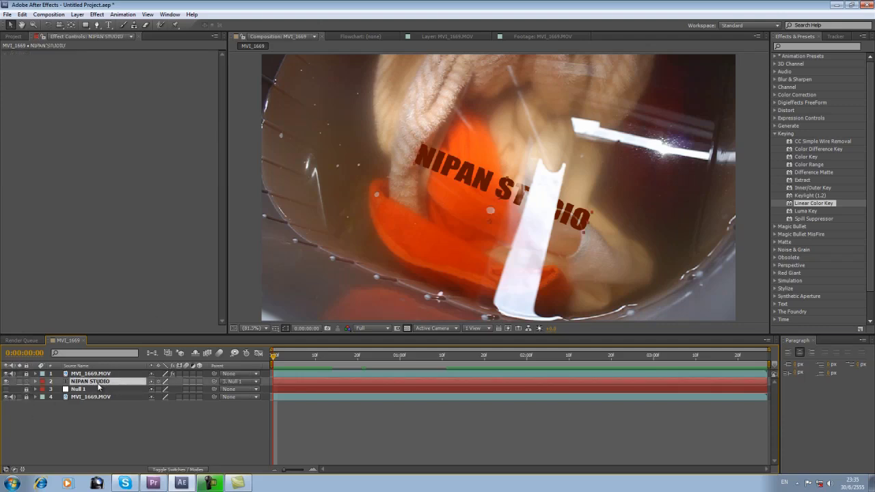
pyautogui.hotkey('ctrl', 'd')
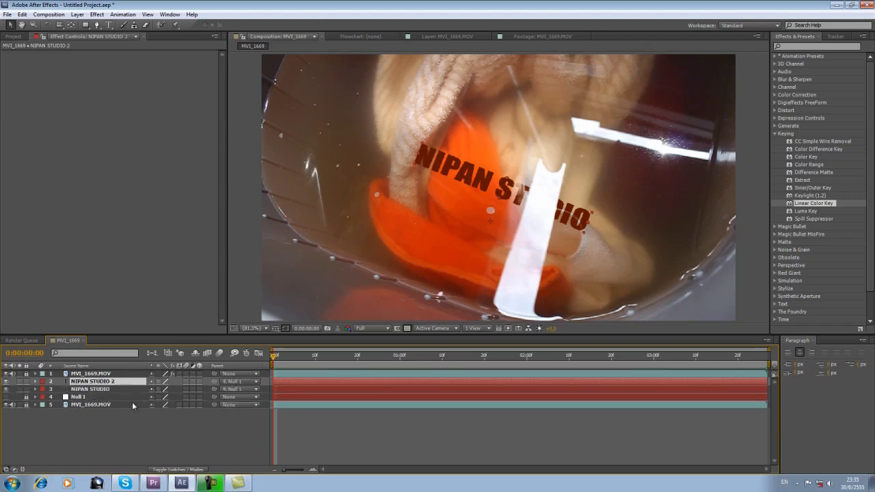
pyautogui.click(285, 389)
pyautogui.doubleClick(288, 388)
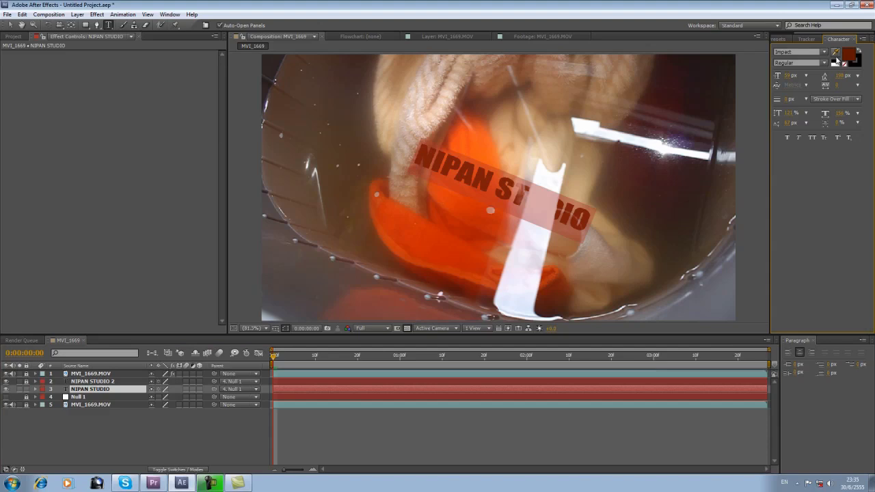
pyautogui.click(847, 54)
pyautogui.moveTo(345, 246); pyautogui.dragTo(403, 342)
pyautogui.press('Return')
pyautogui.click(9, 25)
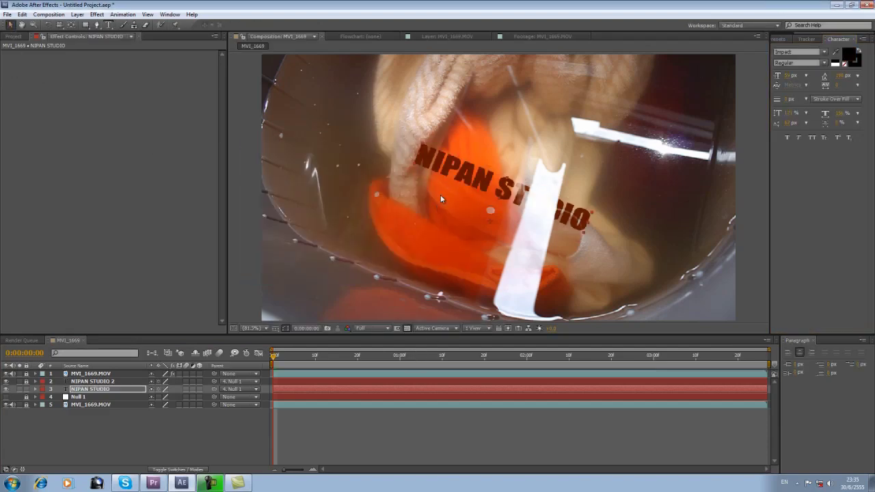
# Step: Offset the black text slightly below the brown title as a shadow and preview the composition
pyautogui.click(477, 200)
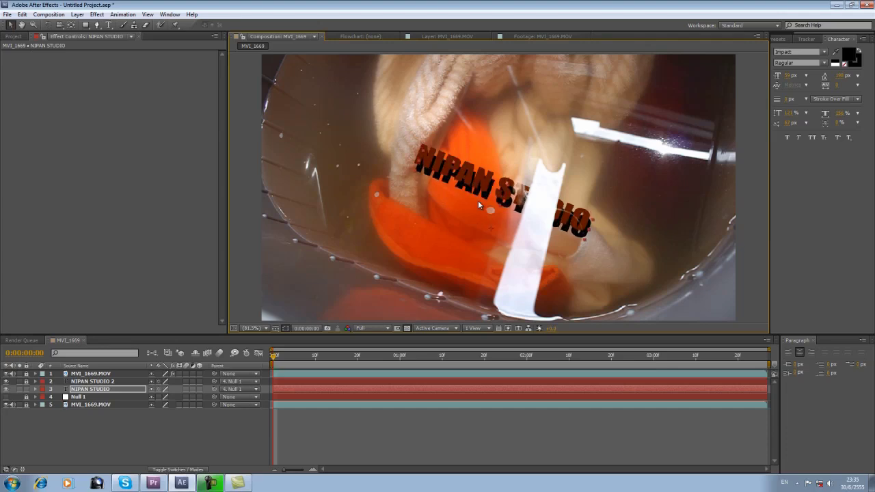
pyautogui.click(350, 433)
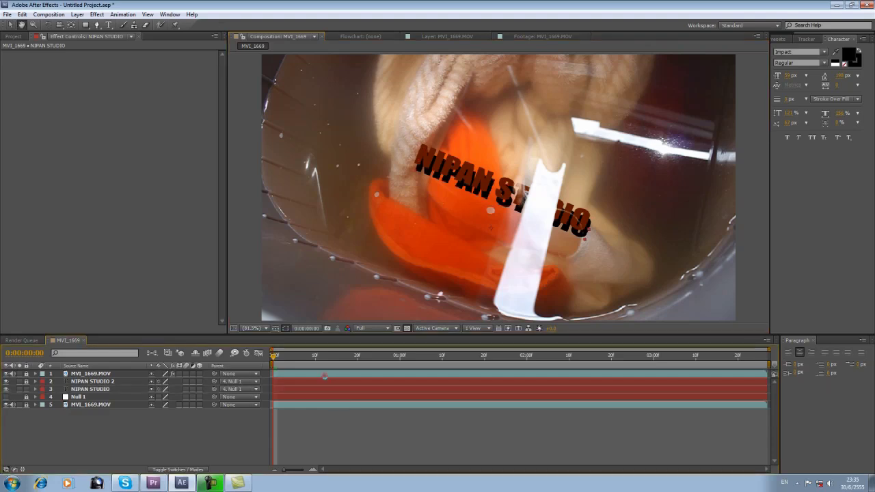
pyautogui.press('space')
pyautogui.press('space')
# Step: Apply a Gaussian Blur with a Blurriness of about 3.2 to the black NIPAN STUDIO shadow text
pyautogui.click(781, 39)
pyautogui.click(776, 136)
pyautogui.click(775, 82)
pyautogui.moveTo(808, 161); pyautogui.dragTo(307, 390)
pyautogui.scroll(3, 457, 183)
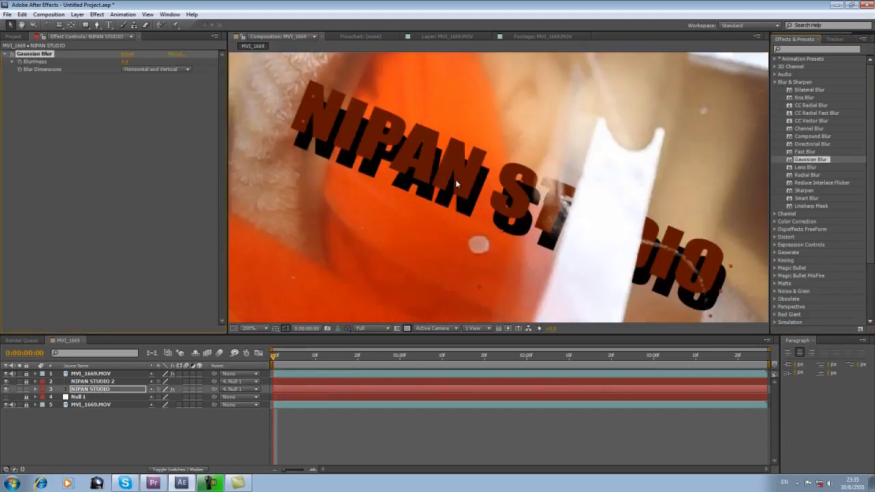
pyautogui.click(11, 61)
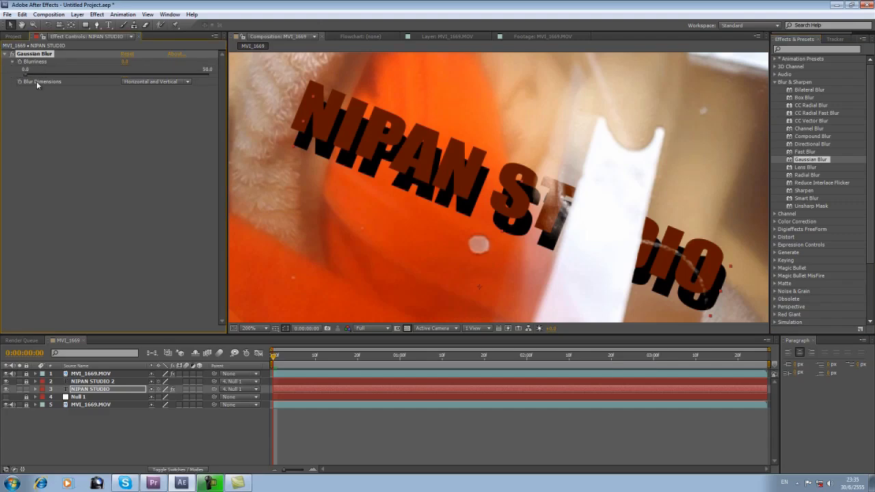
pyautogui.moveTo(36, 77); pyautogui.dragTo(43, 78)
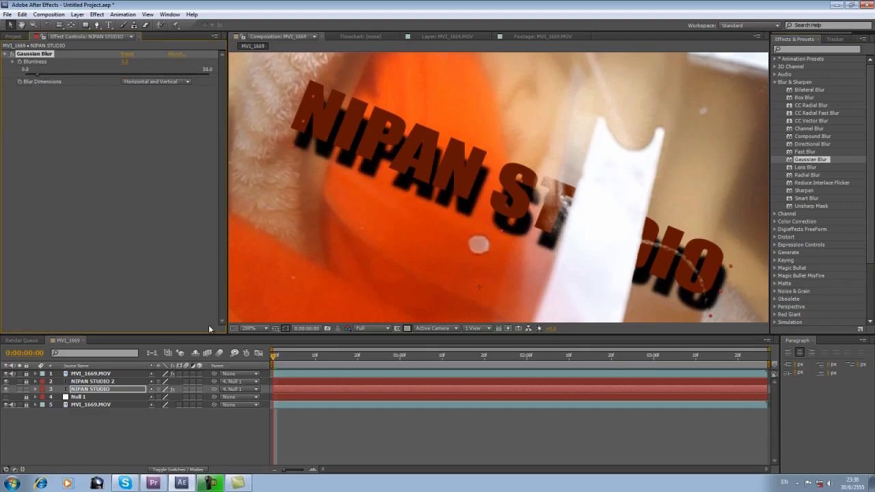
# Step: Try 40% opacity on the black NIPAN STUDIO shadow layer and preview the composition
pyautogui.click(35, 389)
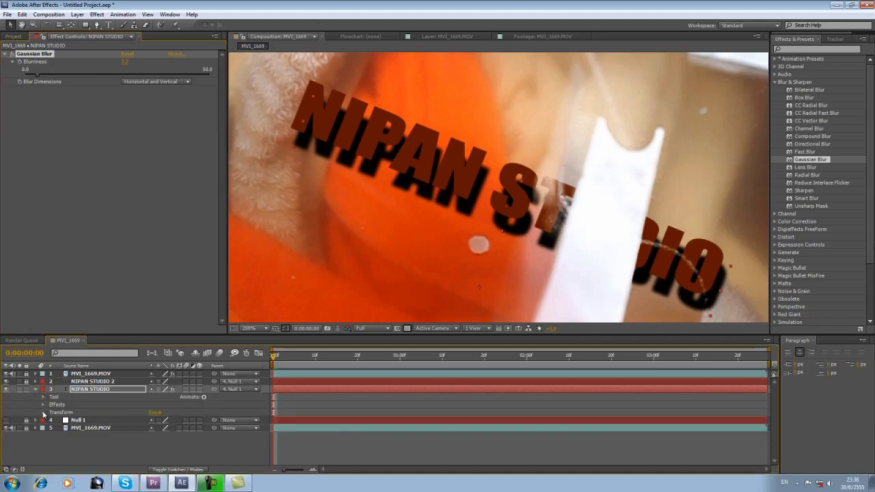
pyautogui.click(43, 412)
pyautogui.scroll(-1, 108, 415)
pyautogui.click(156, 446)
pyautogui.write('40')
pyautogui.press('Return')
pyautogui.scroll(-3, 317, 215)
pyautogui.press('space')
pyautogui.scroll(2, 315, 217)
pyautogui.hotkey('shift', '/')
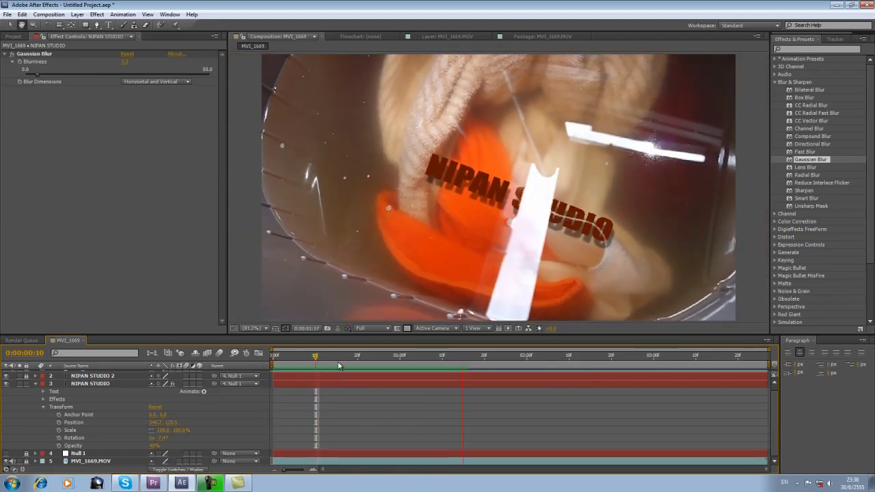
# Step: Lower the black shadow layer's opacity to 30%, collapse its properties and preview the composition from the start
pyautogui.click(153, 445)
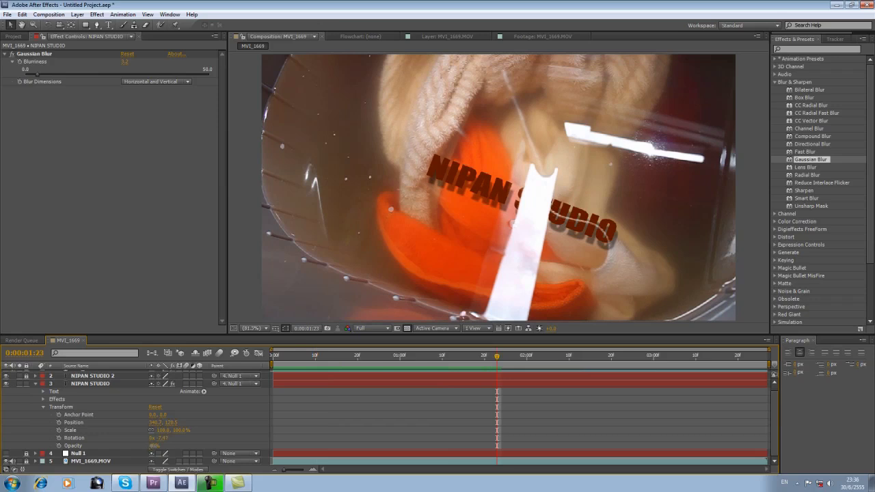
pyautogui.click(349, 422)
pyautogui.press('space')
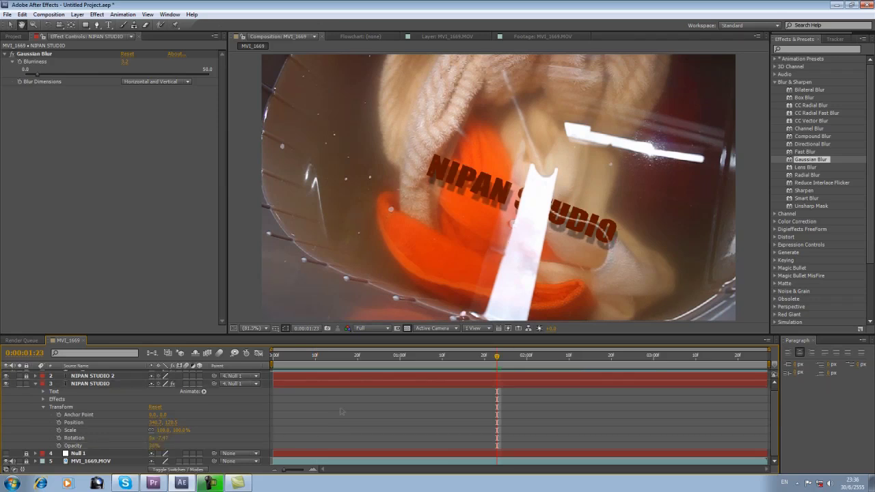
pyautogui.click(709, 356)
pyautogui.press('Home')
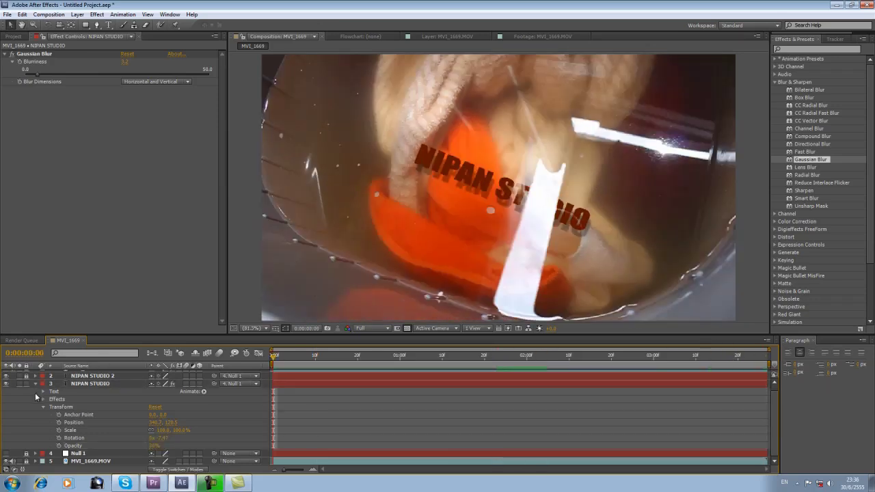
pyautogui.click(35, 383)
pyautogui.press('space')
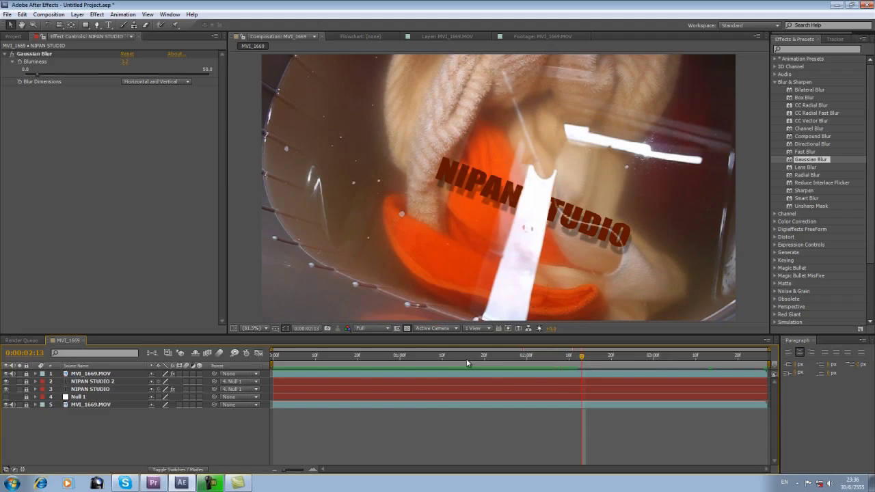
# Step: Examine frame by frame, around two seconds in, how the title and its shadow pass behind the white strip
pyautogui.click(438, 362)
pyautogui.press('space')
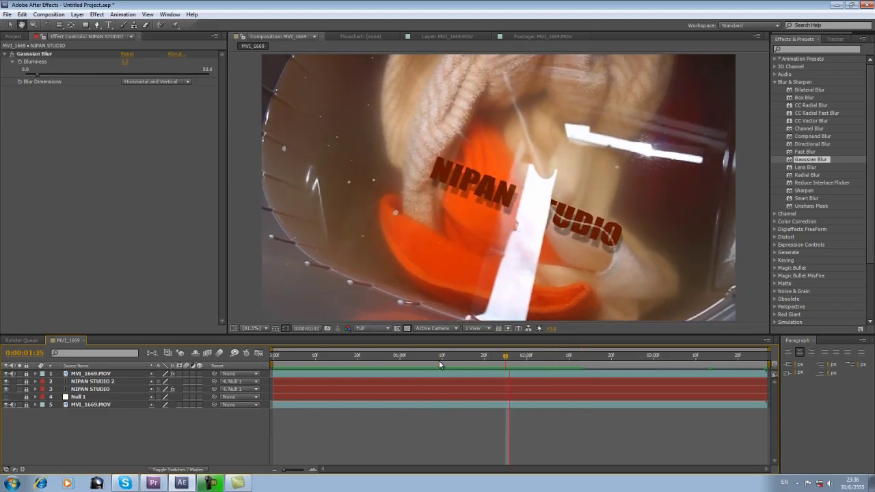
pyautogui.press('space')
pyautogui.press('pageup')
pyautogui.press('pageup')
pyautogui.press('pageup')
pyautogui.press('pageup')
pyautogui.press('pageup')
pyautogui.press('pageup')
pyautogui.press('pageup')
pyautogui.press('pageup')
pyautogui.press('pageup')
pyautogui.press('pageup')
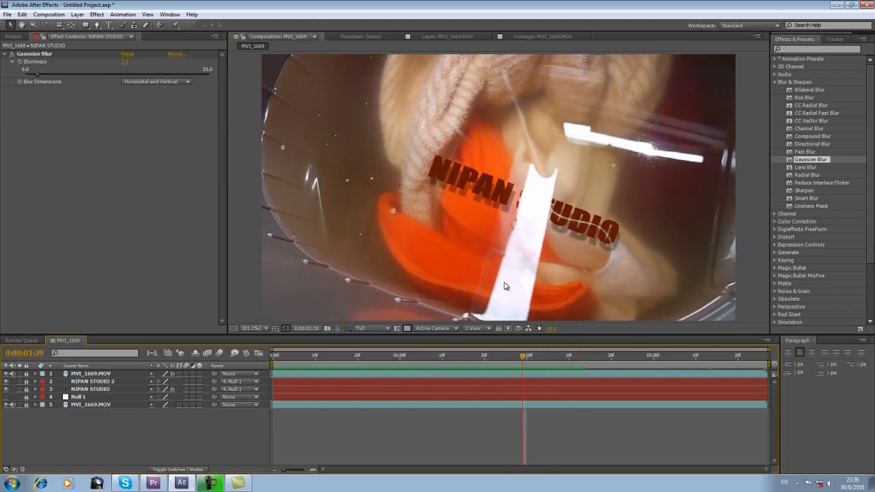
pyautogui.press('pageup')
pyautogui.press('pageup')
pyautogui.press('pageup')
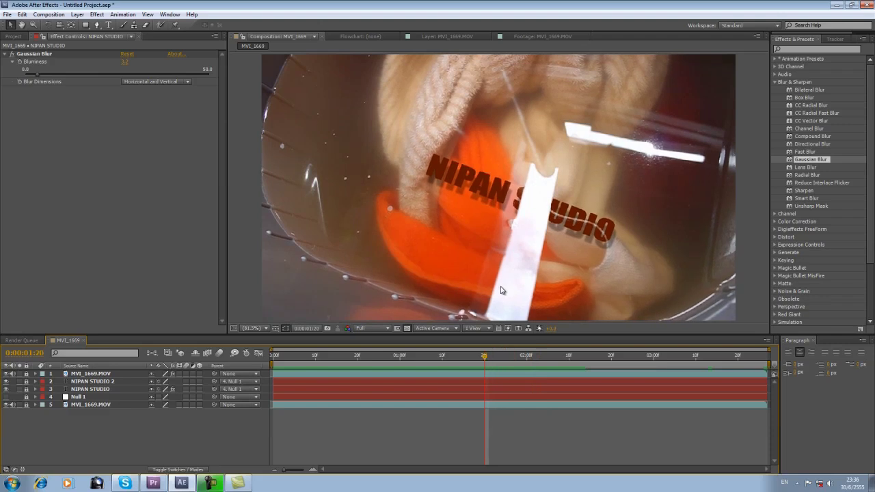
pyautogui.press('pagedown')
pyautogui.press('pagedown')
pyautogui.press('pagedown')
pyautogui.press('pagedown')
pyautogui.press('pagedown')
pyautogui.press('pagedown')
pyautogui.press('pagedown')
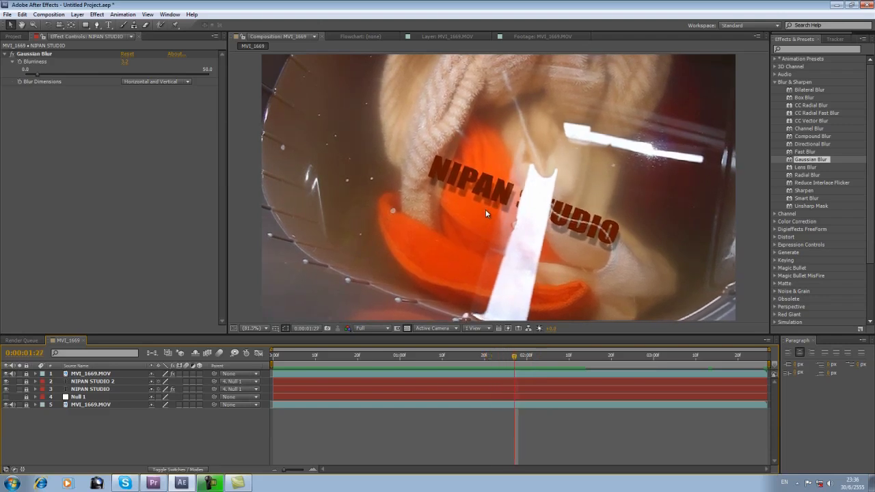
pyautogui.press('pagedown')
pyautogui.press('pagedown')
pyautogui.press('pagedown')
pyautogui.press('pagedown')
pyautogui.press('pagedown')
pyautogui.press('pagedown')
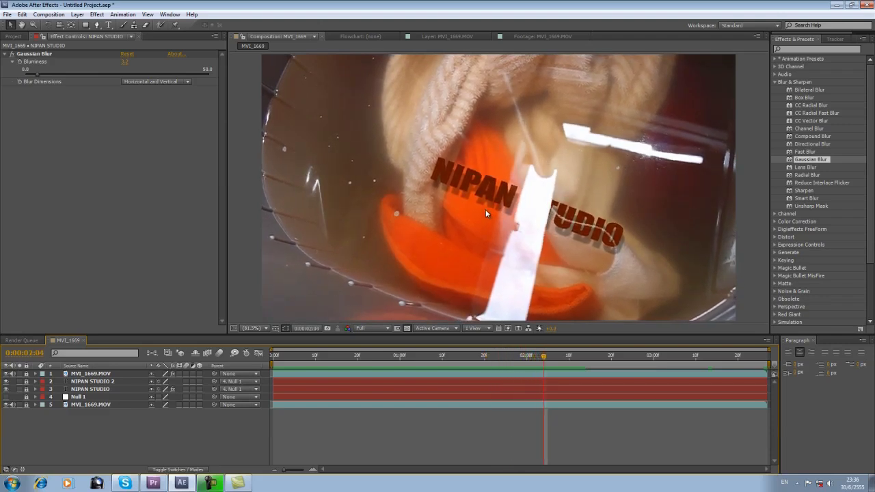
pyautogui.press('pageup')
pyautogui.press('pageup')
pyautogui.press('pageup')
pyautogui.press('pageup')
pyautogui.press('pageup')
pyautogui.press('pageup')
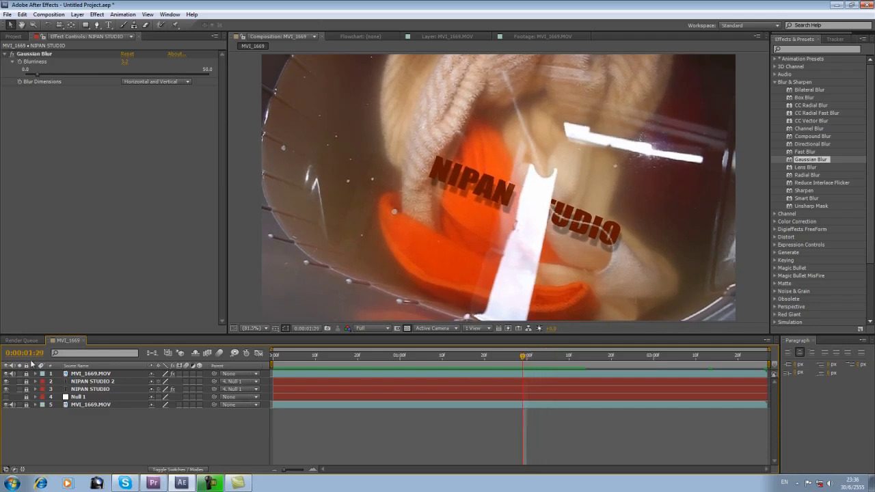
# Step: Rename the brown title's text layer NIPAN STUDIO-main
pyautogui.click(95, 382)
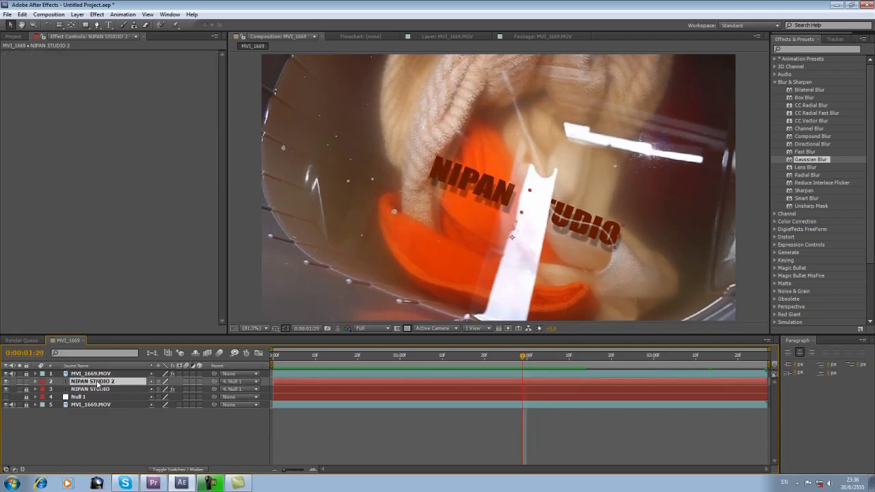
pyautogui.press('Return')
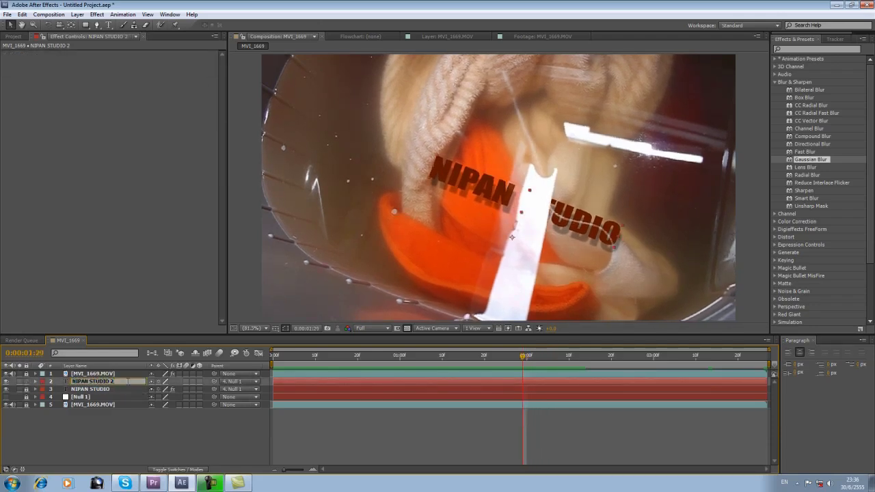
pyautogui.write('-main')
pyautogui.press('Return')
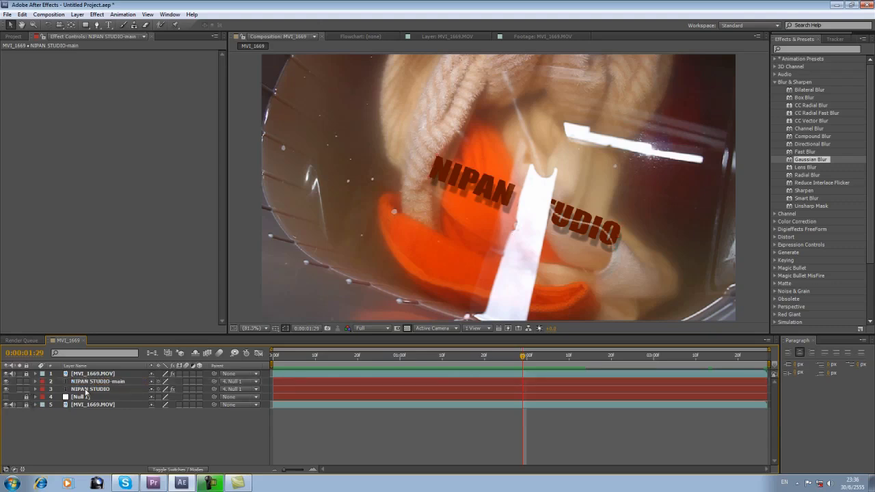
# Step: Rename the black text layer NIPAN STUDIO-shadow and deselect it
pyautogui.click(135, 389)
pyautogui.write('-shadow')
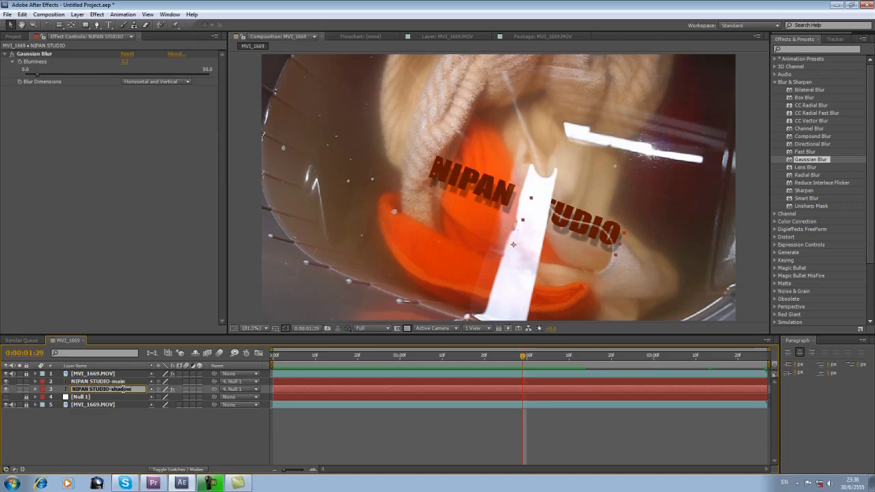
pyautogui.press('Return')
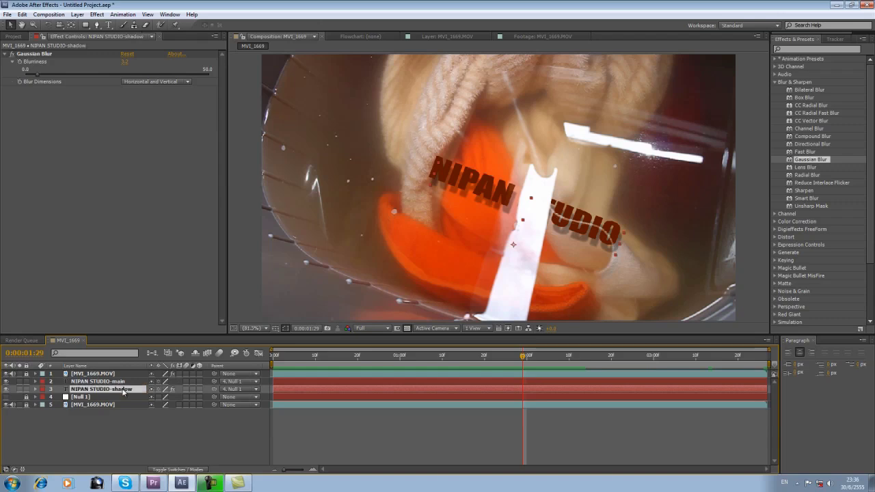
pyautogui.click(179, 432)
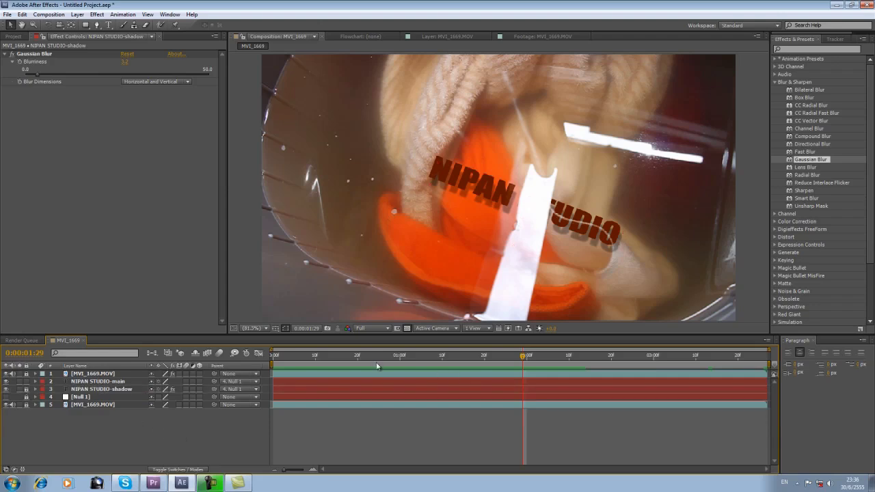
# Step: Apply the Ripple distortion effect to the NIPAN STUDIO-main layer at 0:00:01:25 and solo that layer
pyautogui.press('Home')
pyautogui.moveTo(504, 367)
pyautogui.mouseDown()
pyautogui.moveTo(471, 365)
pyautogui.moveTo(506, 365)
pyautogui.mouseUp()
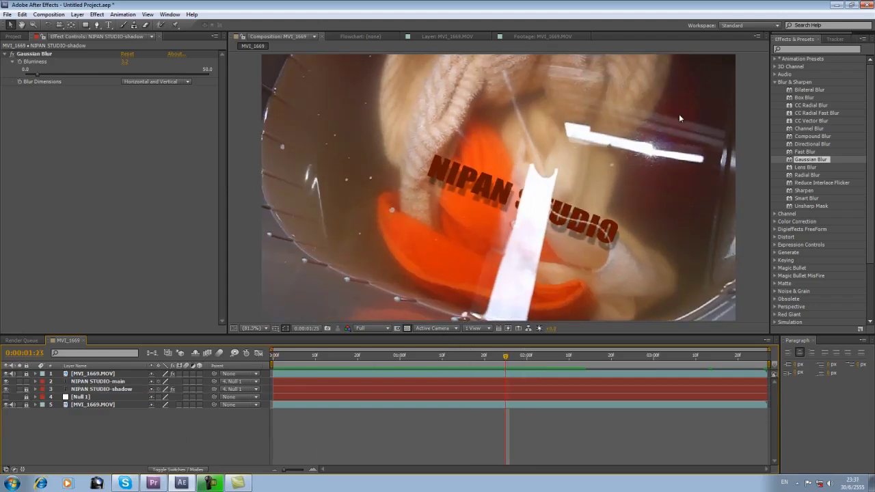
pyautogui.click(776, 82)
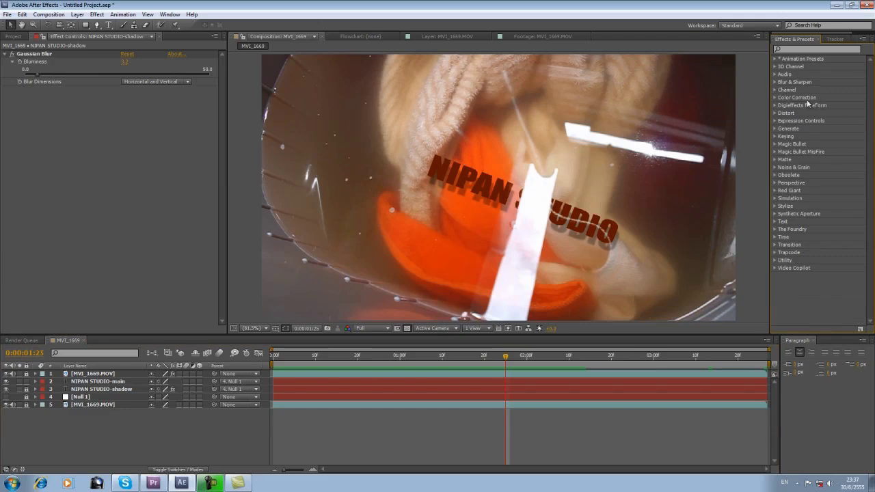
pyautogui.click(775, 114)
pyautogui.scroll(-5, 776, 114)
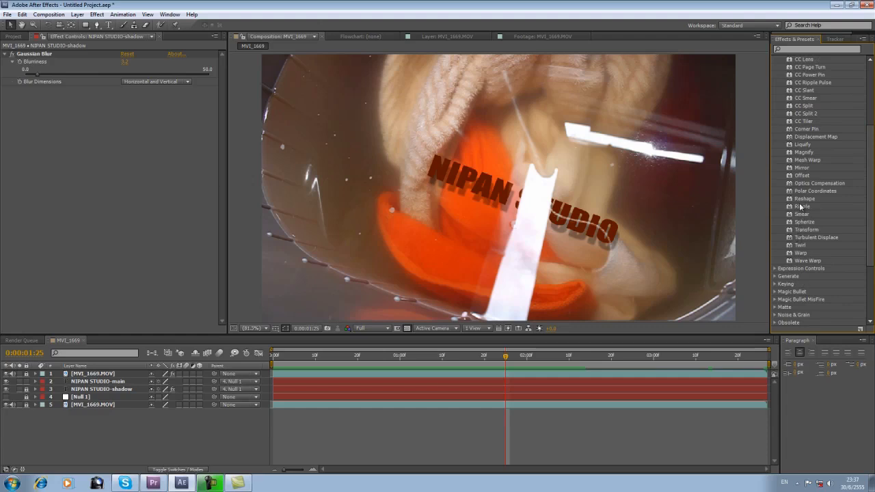
pyautogui.moveTo(801, 207); pyautogui.dragTo(521, 381)
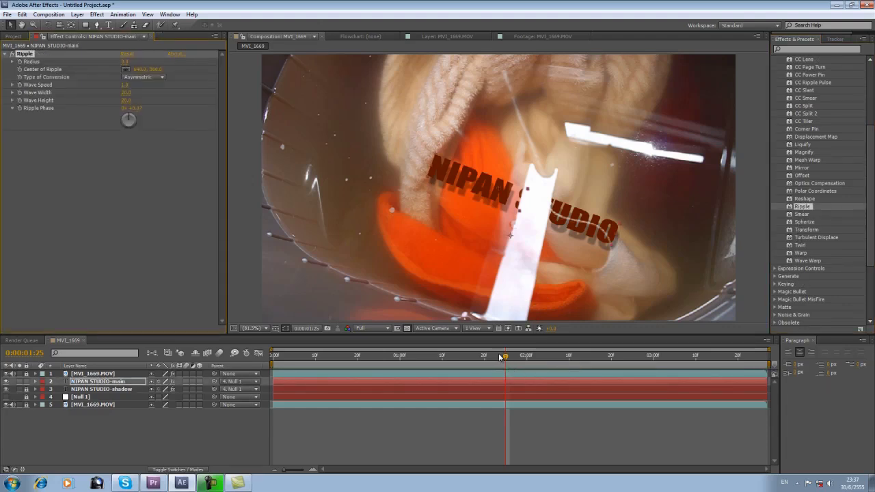
pyautogui.click(19, 381)
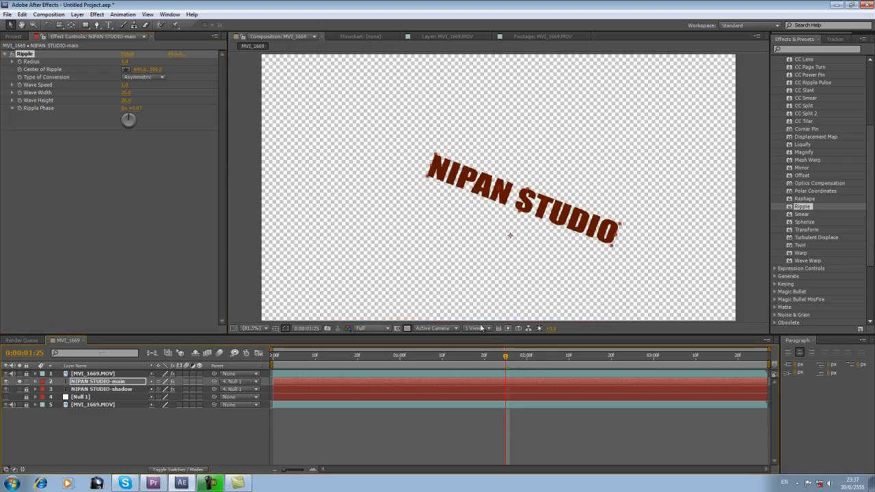
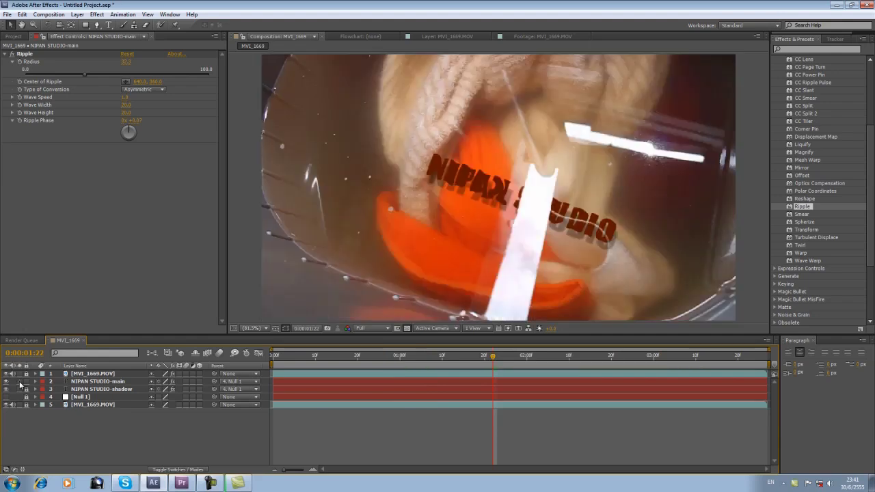
# Step: Examine the rippled title frame by frame around 0:00:01:23 to judge where the ripple's center should lie
pyautogui.moveTo(487, 365)
pyautogui.mouseDown()
pyautogui.moveTo(514, 361)
pyautogui.moveTo(494, 359)
pyautogui.moveTo(502, 360)
pyautogui.mouseUp()
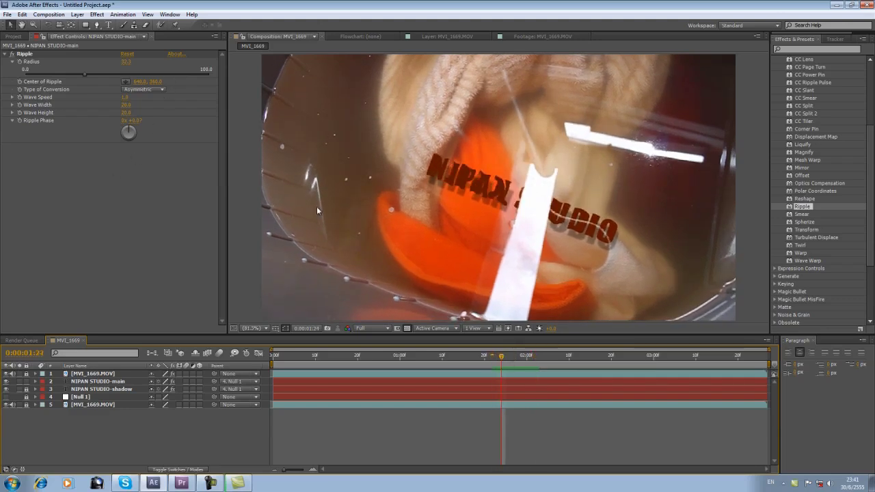
pyautogui.click(40, 83)
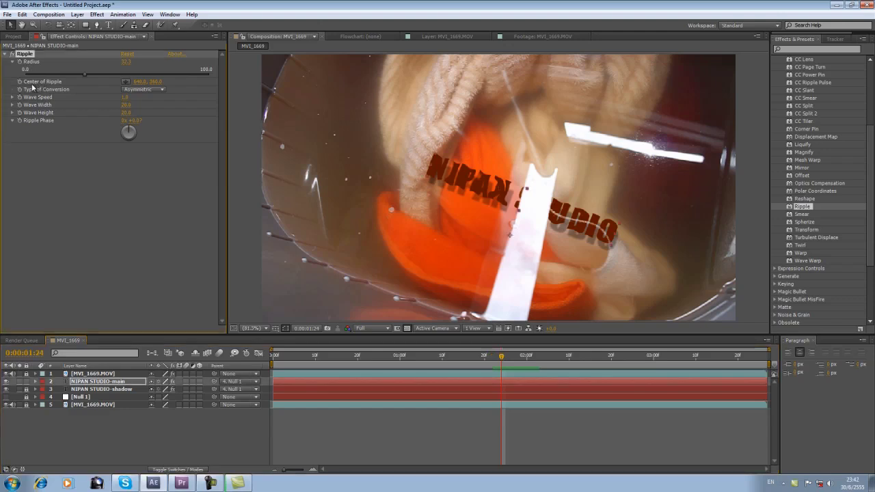
pyautogui.click(126, 83)
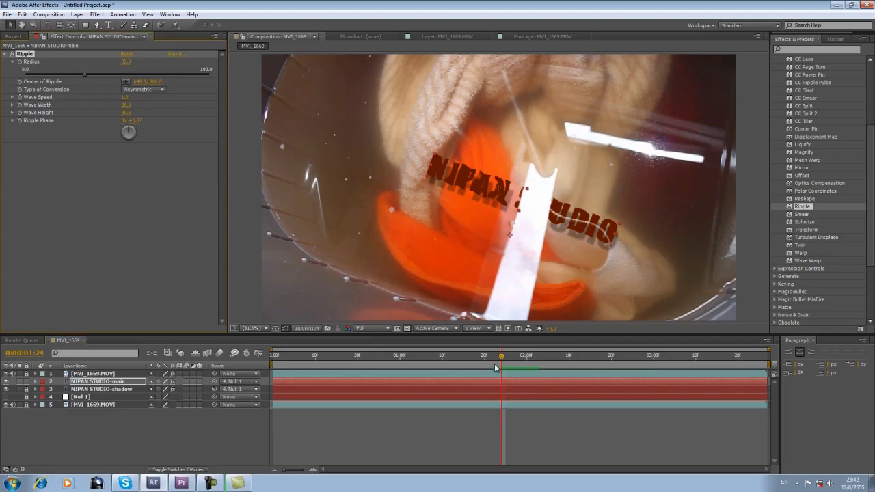
pyautogui.moveTo(496, 358); pyautogui.dragTo(485, 185)
pyautogui.press('pageup')
pyautogui.press('pageup')
pyautogui.press('pagedown')
pyautogui.press('pagedown')
pyautogui.press('pagedown')
pyautogui.press('pagedown')
pyautogui.press('pagedown')
pyautogui.press('pagedown')
pyautogui.press('pagedown')
pyautogui.press('pagedown')
pyautogui.press('pagedown')
pyautogui.press('pagedown')
pyautogui.press('pagedown')
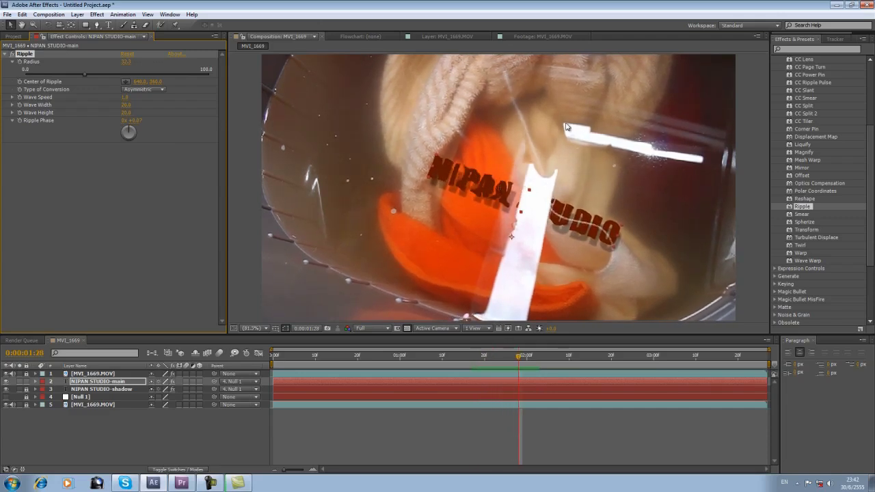
pyautogui.press('pageup')
pyautogui.press('pageup')
pyautogui.press('pageup')
pyautogui.press('pageup')
pyautogui.press('pageup')
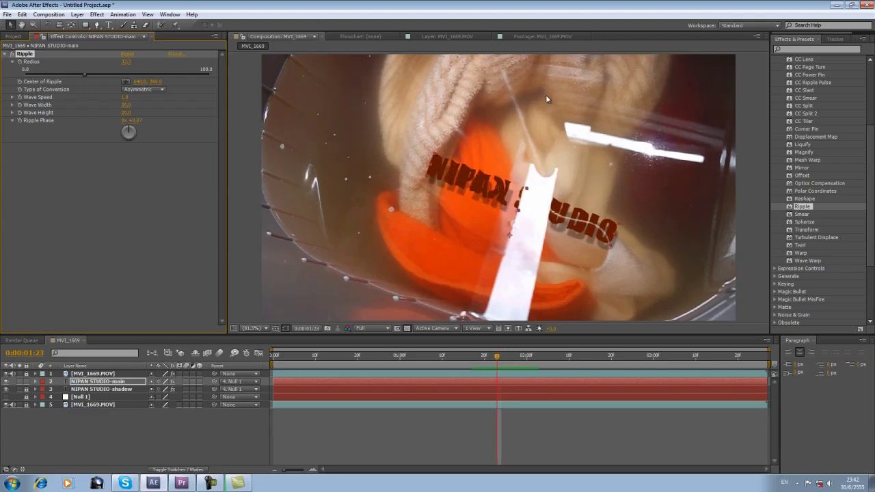
# Step: Place the Ripple's center just above the white strip's upper end and check the distorted title at 0:00:01:18
pyautogui.click(125, 83)
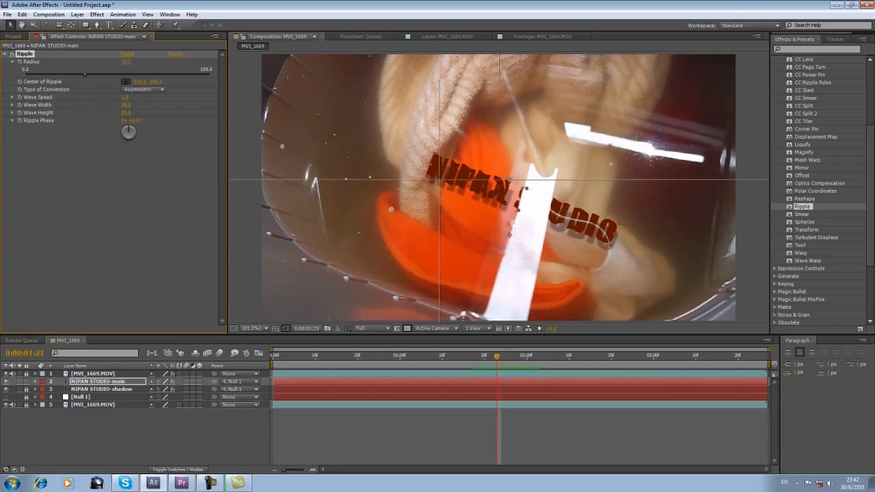
pyautogui.click(534, 120)
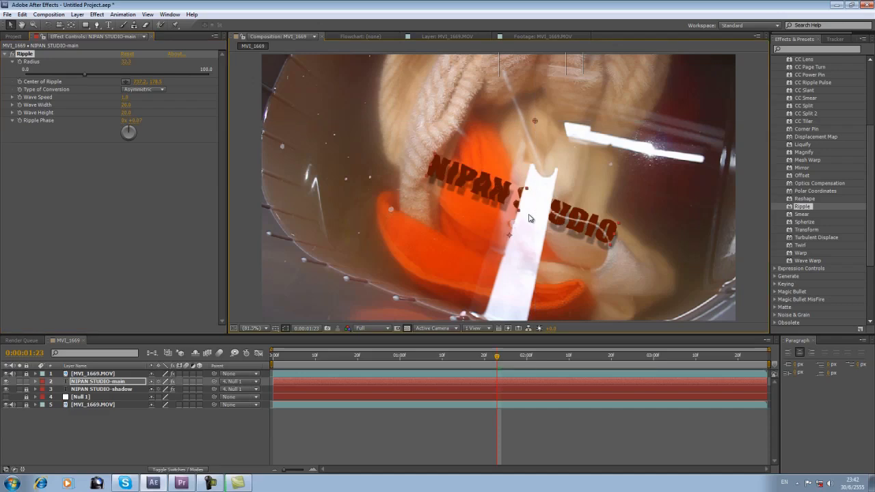
pyautogui.click(476, 356)
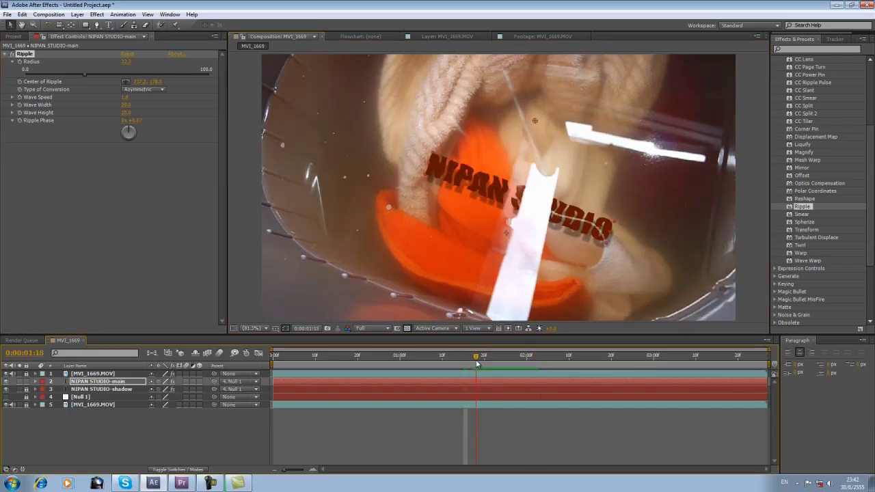
# Step: Set the Ripple's Wave Speed to 3.0 on NIPAN STUDIO-main and preview the title from 0:00:01:22
pyautogui.press('space')
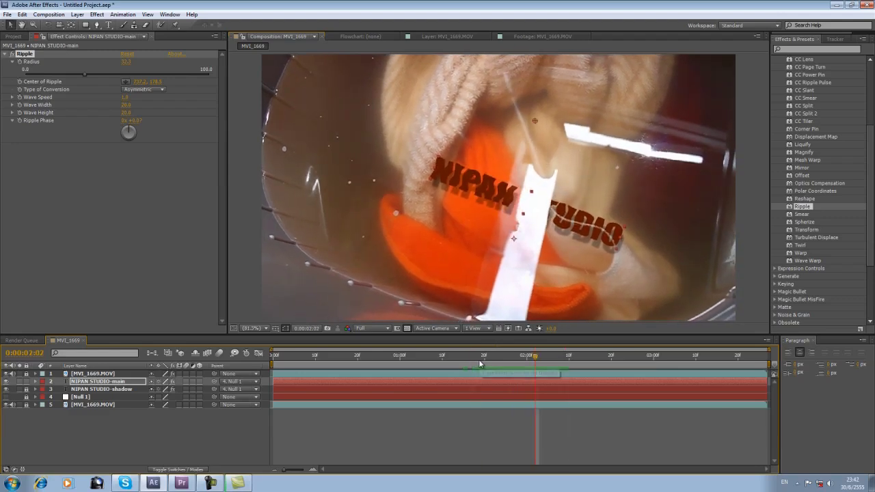
pyautogui.click(12, 98)
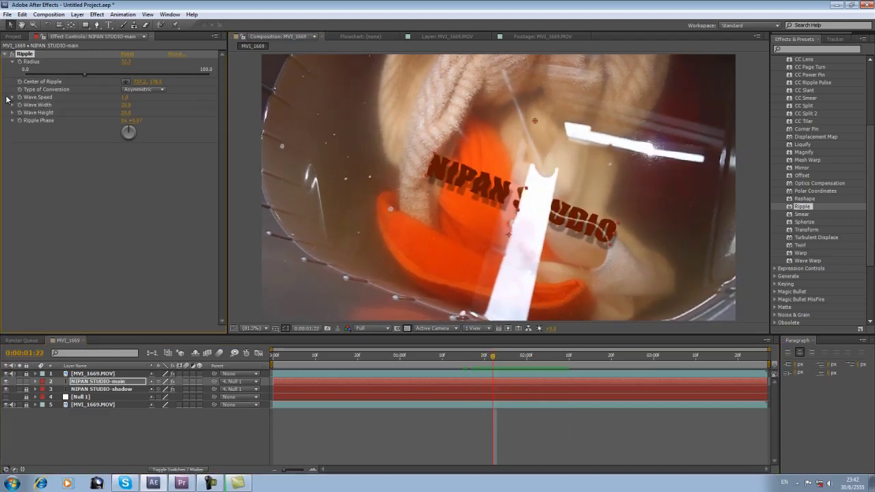
pyautogui.click(12, 117)
pyautogui.click(163, 110)
pyautogui.press('space')
pyautogui.click(494, 359)
pyautogui.press('space')
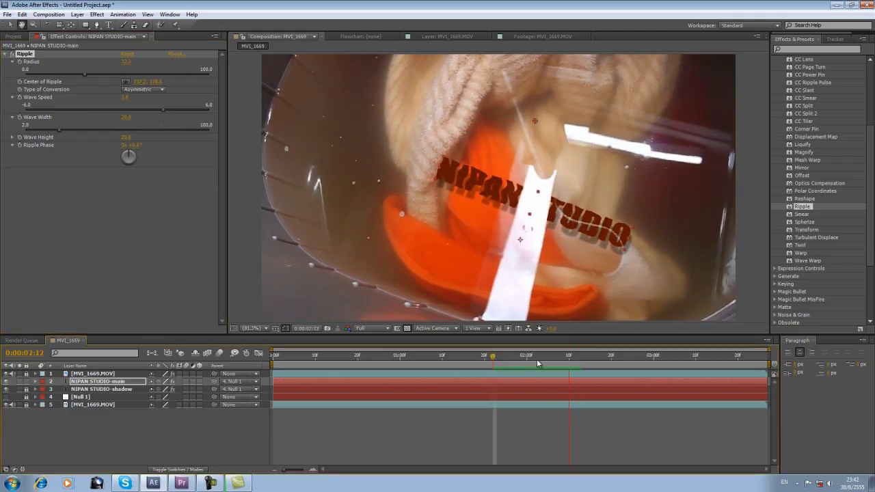
# Step: Try Ripple Wave Widths of 10 and about 25, previewing the distorted title from 0:00:01:19
pyautogui.click(536, 359)
pyautogui.click(42, 130)
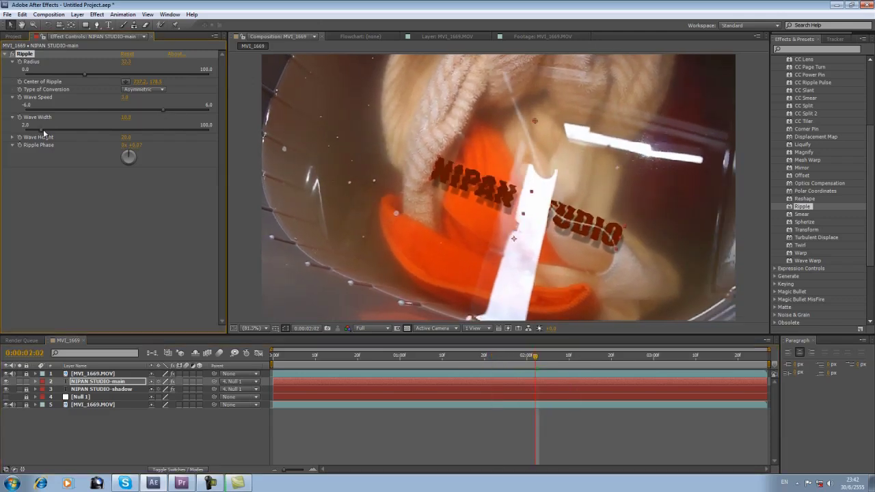
pyautogui.moveTo(45, 132); pyautogui.dragTo(68, 132)
pyautogui.press('space')
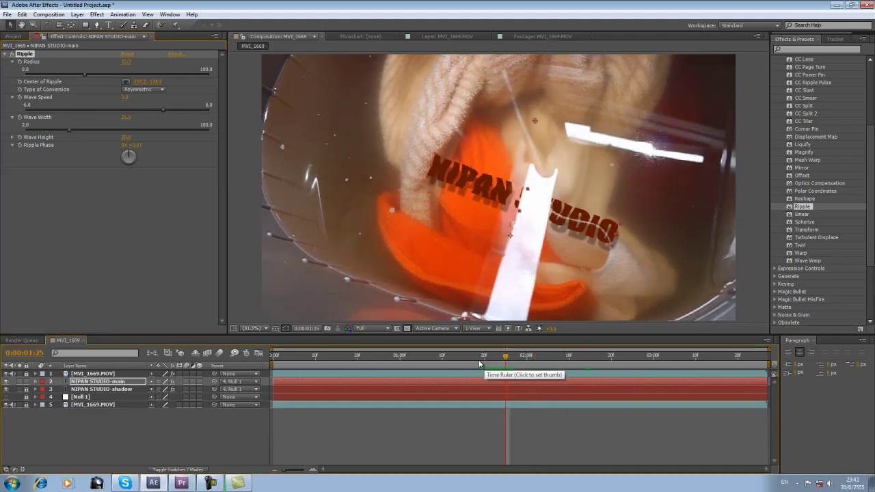
pyautogui.click(482, 359)
pyautogui.press('space')
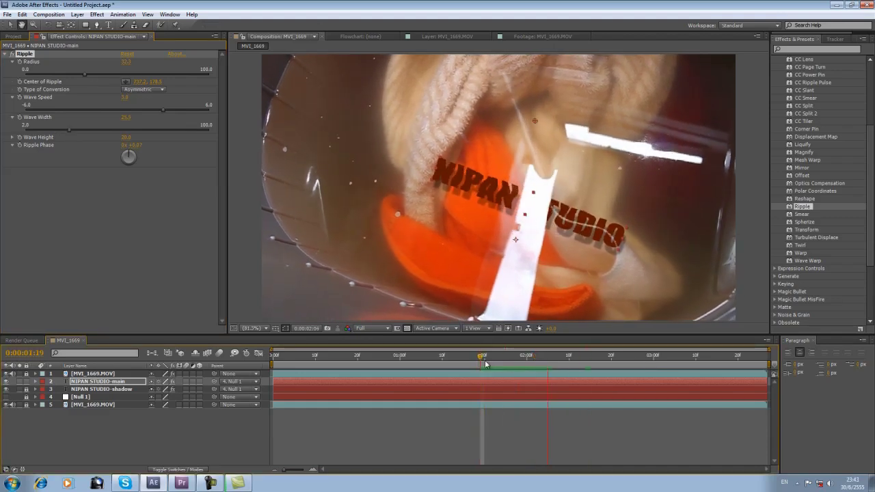
# Step: Set the Ripple's Wave Width to 20.0 and Wave Height to 14.1, then preview the title from just before 0:00:02:00
pyautogui.moveTo(498, 360); pyautogui.dragTo(539, 360)
pyautogui.click(59, 130)
pyautogui.click(12, 137)
pyautogui.moveTo(62, 150)
pyautogui.mouseDown()
pyautogui.moveTo(172, 155)
pyautogui.moveTo(51, 152)
pyautogui.mouseUp()
pyautogui.press('space')
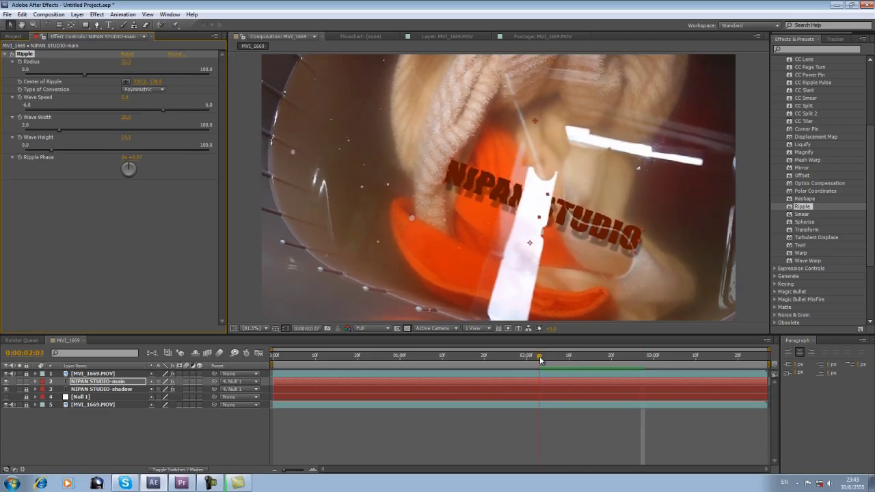
pyautogui.moveTo(552, 362); pyautogui.dragTo(518, 363)
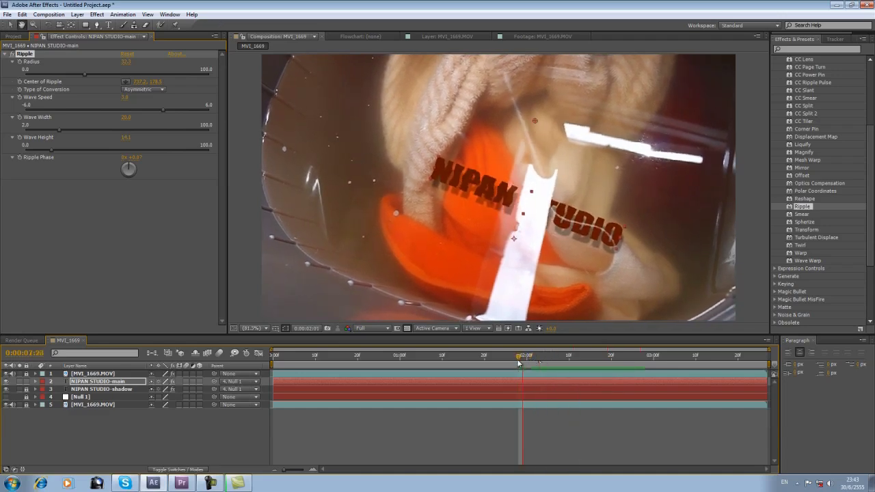
pyautogui.press('space')
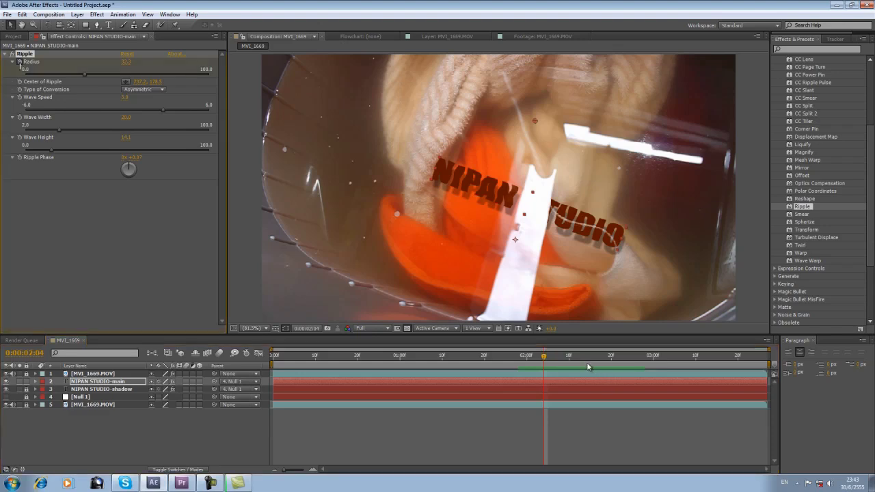
# Step: Keyframe the Ripple's Radius at 0:00:02:04, set it to 0.0 at 0:00:01:26, and preview the animation
pyautogui.moveTo(532, 357); pyautogui.dragTo(493, 358)
pyautogui.press('space')
pyautogui.press('space')
pyautogui.press('pageup')
pyautogui.press('pageup')
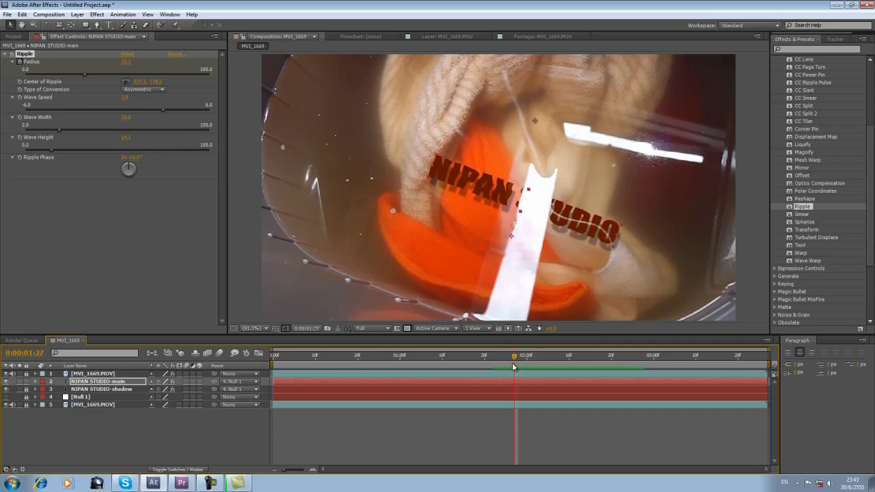
pyautogui.moveTo(49, 76); pyautogui.dragTo(5, 78)
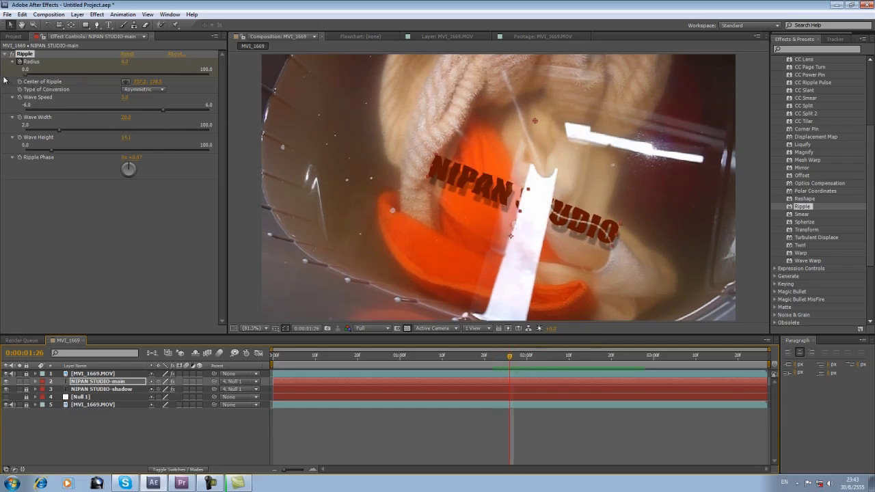
pyautogui.click(456, 417)
pyautogui.press('space')
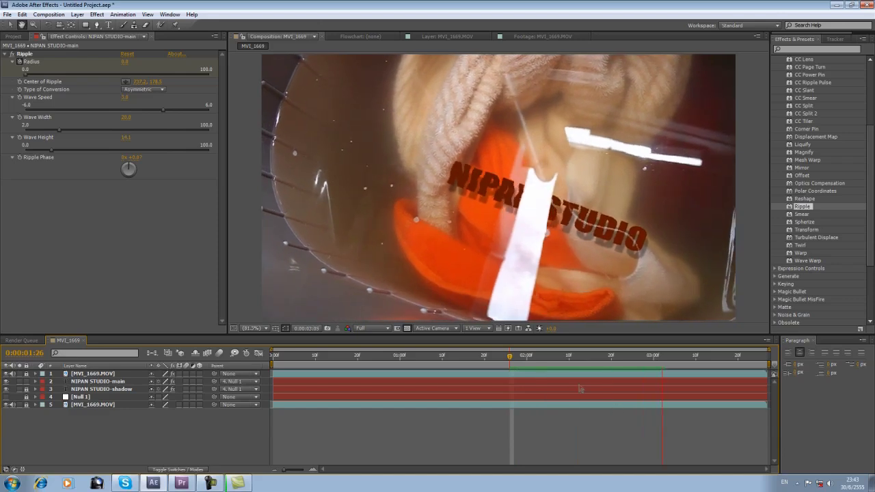
pyautogui.moveTo(507, 359)
pyautogui.mouseDown()
pyautogui.moveTo(498, 359)
pyautogui.moveTo(514, 363)
pyautogui.mouseUp()
pyautogui.press('space')
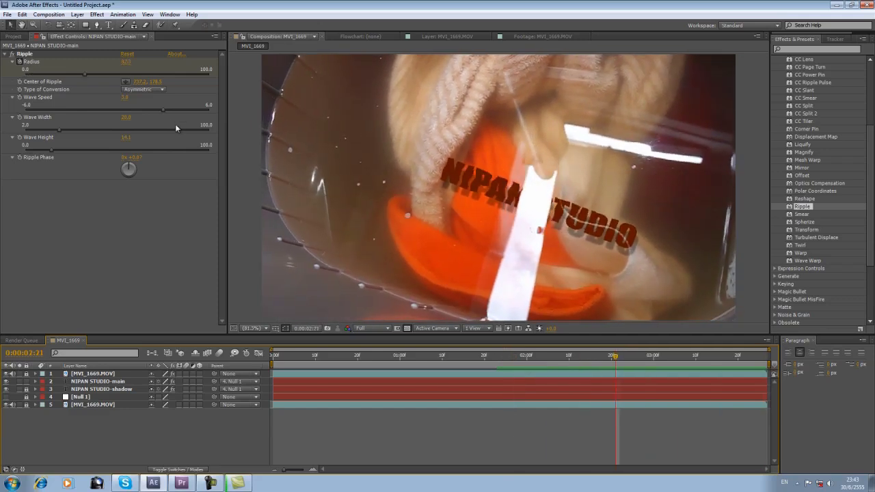
# Step: Set the Ripple's Wave Speed to 0.6 and preview the animated ripple from 0:00:01:25
pyautogui.moveTo(162, 109); pyautogui.dragTo(139, 111)
pyautogui.click(505, 356)
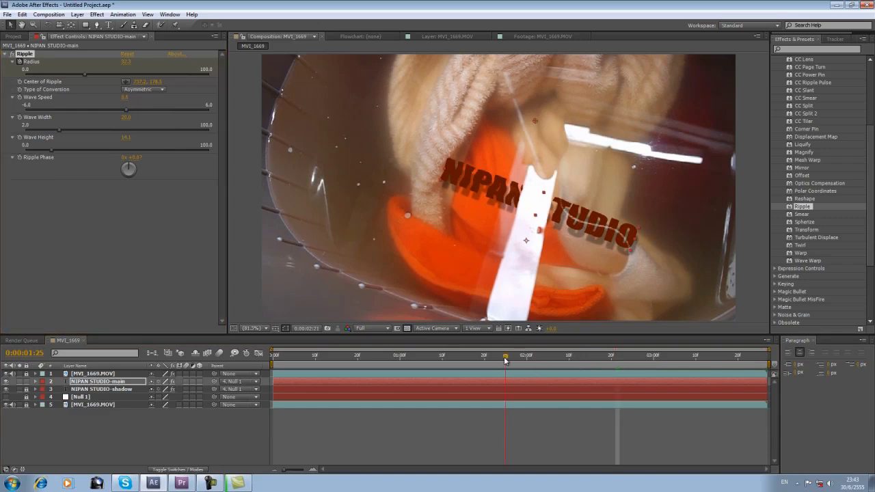
pyautogui.click(594, 422)
pyautogui.press('space')
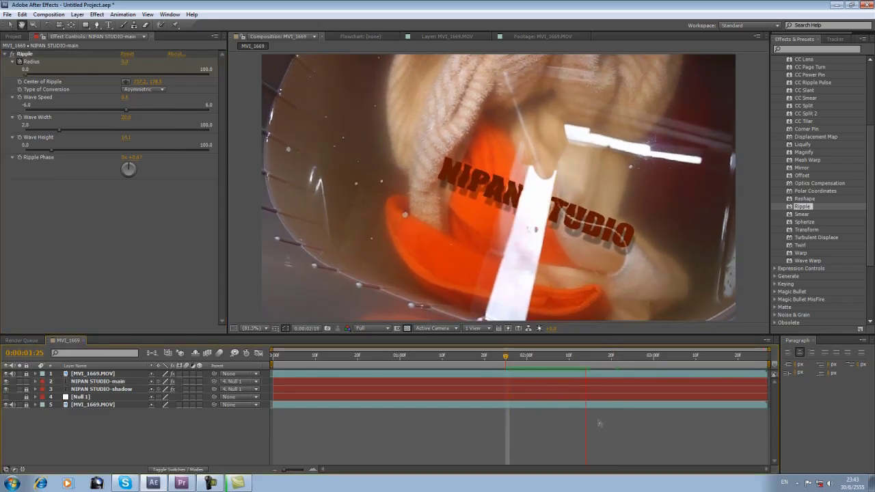
pyautogui.click(506, 355)
pyautogui.press('space')
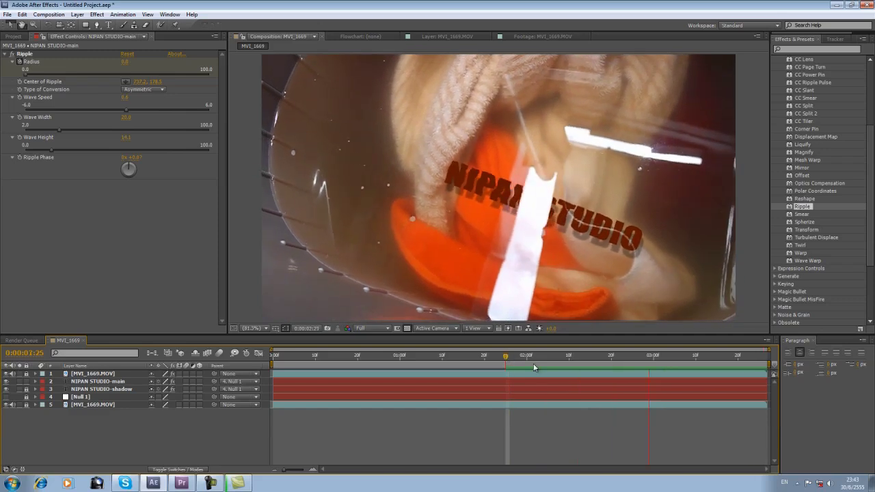
pyautogui.press('space')
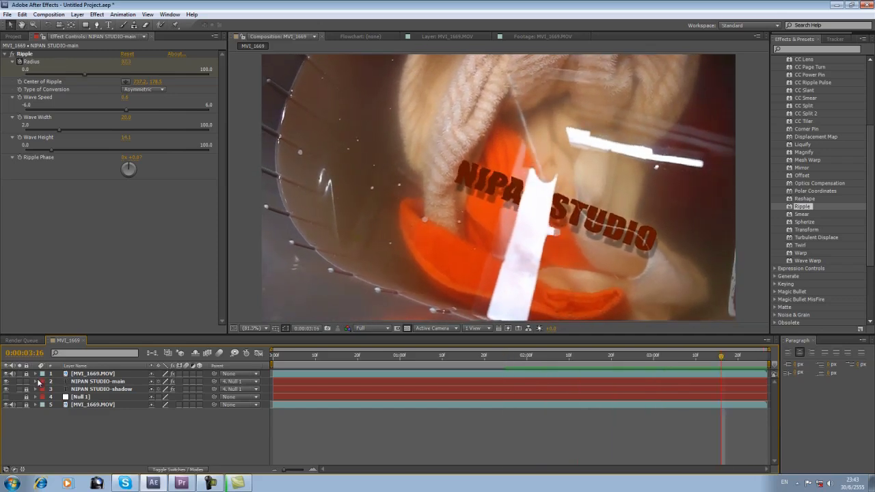
# Step: Set the Ripple's Radius keyframe at 0:00:02:04 to 48.6 on NIPAN STUDIO-main and preview the result
pyautogui.click(35, 381)
pyautogui.click(43, 395)
pyautogui.click(541, 355)
pyautogui.click(52, 405)
pyautogui.click(150, 152)
pyautogui.click(151, 152)
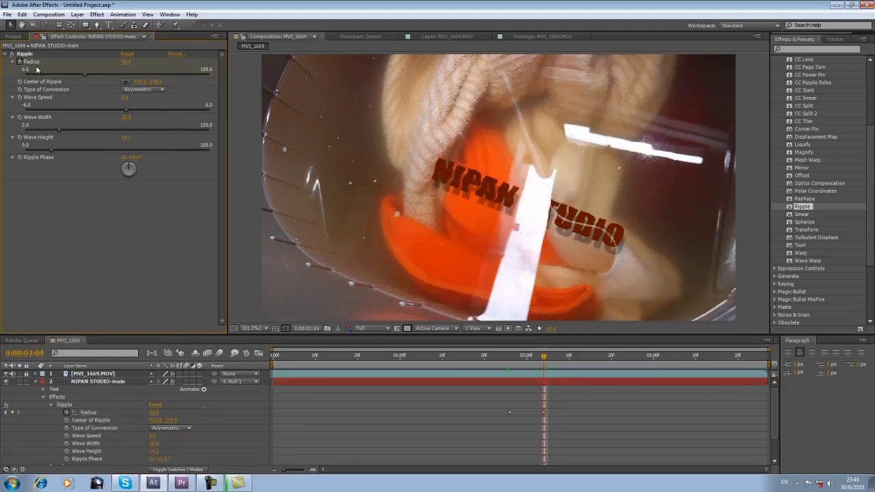
pyautogui.moveTo(93, 74); pyautogui.dragTo(110, 73)
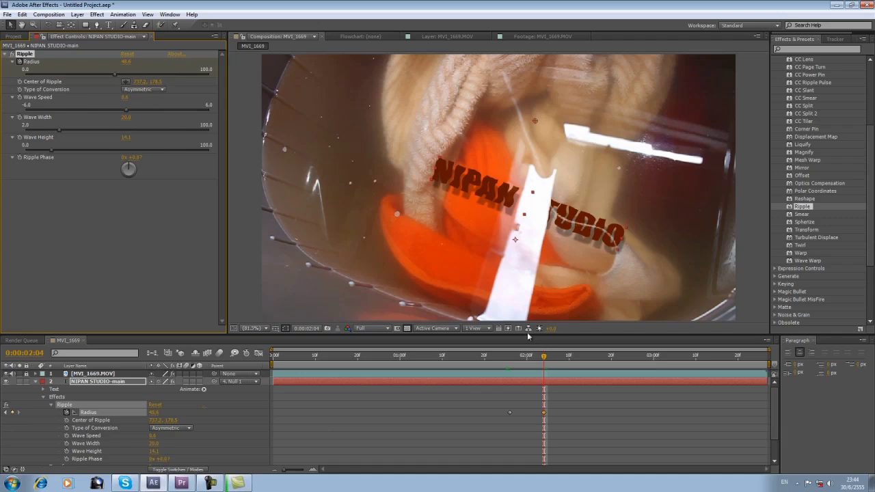
pyautogui.moveTo(494, 355); pyautogui.dragTo(501, 365)
pyautogui.press('KP_0')
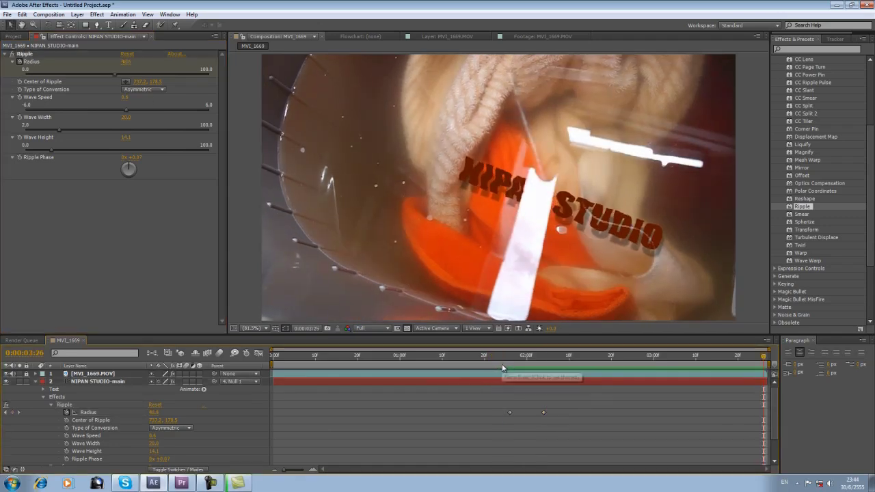
pyautogui.click(498, 361)
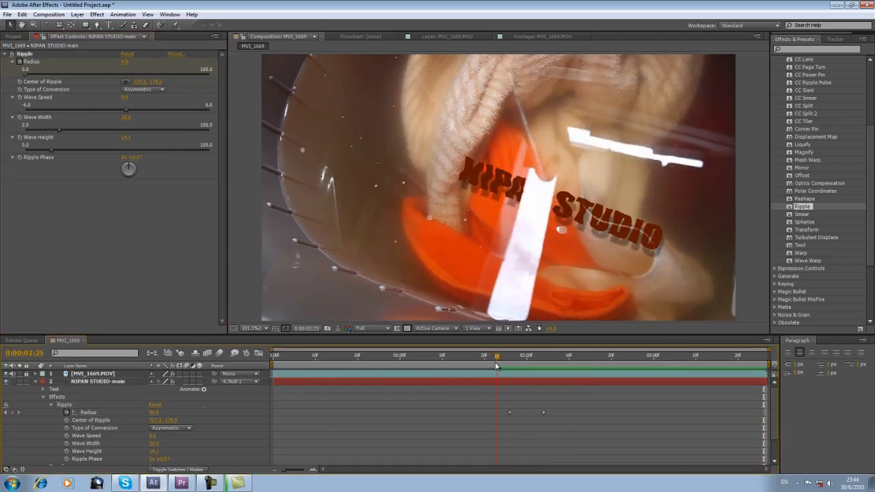
# Step: Add a second Ripple effect to NIPAN STUDIO-main at 0:00:01:26, with its center near the frame's lower edge at about 445, 680
pyautogui.moveTo(502, 361); pyautogui.dragTo(510, 364)
pyautogui.press('u')
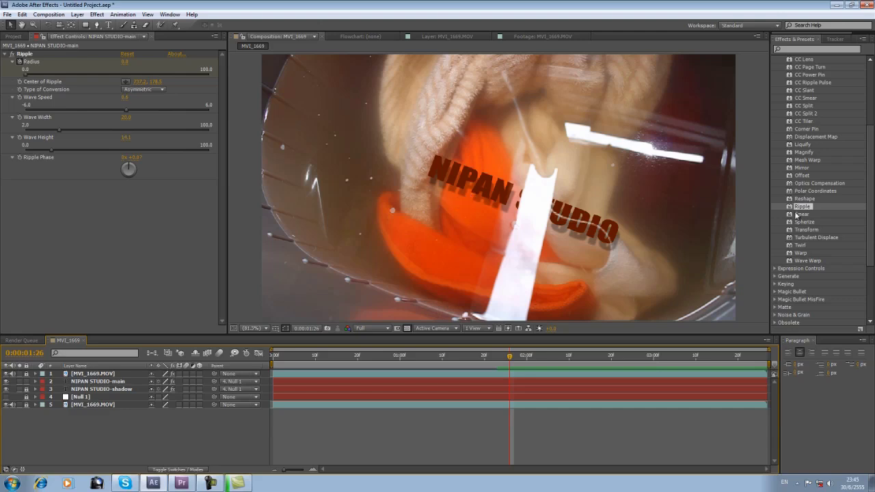
pyautogui.moveTo(803, 206); pyautogui.dragTo(490, 382)
pyautogui.click(125, 198)
pyautogui.click(435, 191)
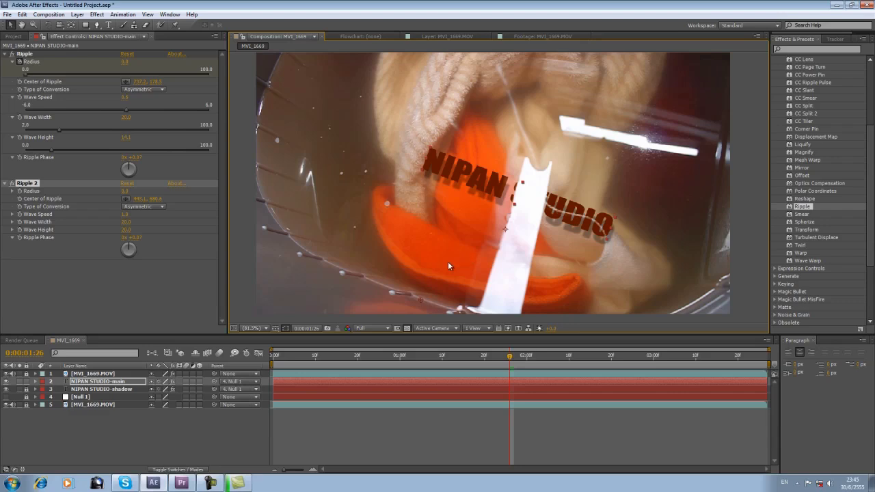
# Step: Set Ripple 2's Radius to about 42 and preview the combined ripples
pyautogui.click(13, 192)
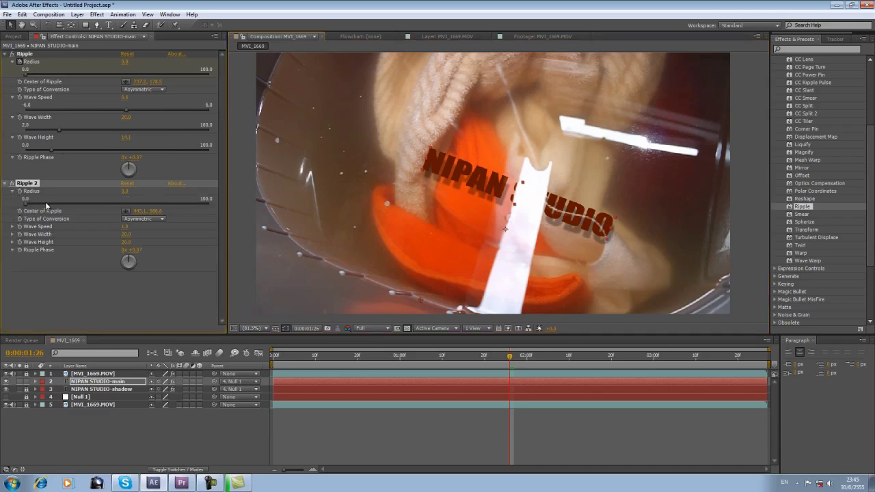
pyautogui.moveTo(87, 205); pyautogui.dragTo(122, 205)
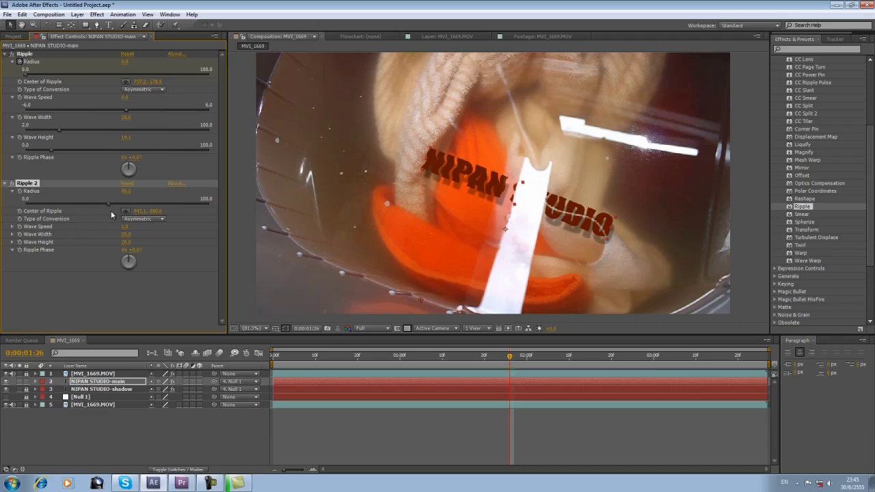
pyautogui.moveTo(112, 203); pyautogui.dragTo(104, 204)
pyautogui.press('space')
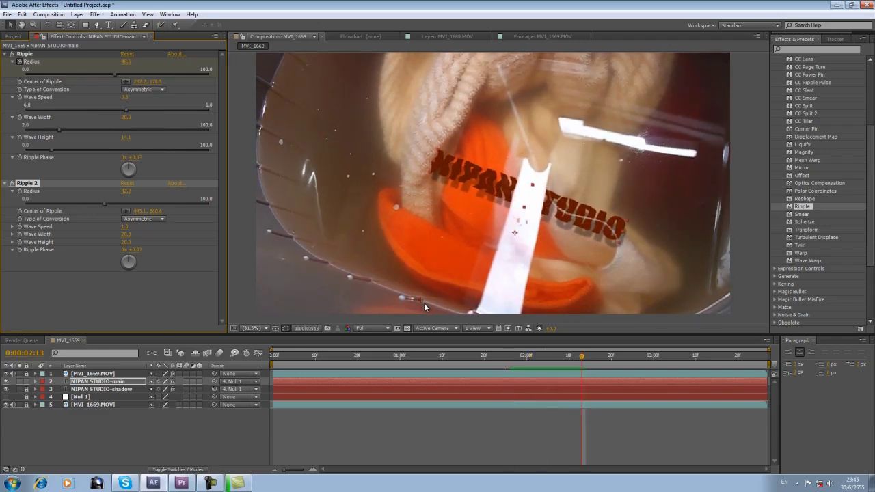
pyautogui.press('space')
# Step: Enable keyframes for Ripple 2's Radius and set it to 0.0 at an earlier frame, about 0:00:02:07
pyautogui.click(20, 192)
pyautogui.moveTo(522, 360); pyautogui.dragTo(556, 359)
pyautogui.moveTo(104, 203); pyautogui.dragTo(0, 206)
pyautogui.press('space')
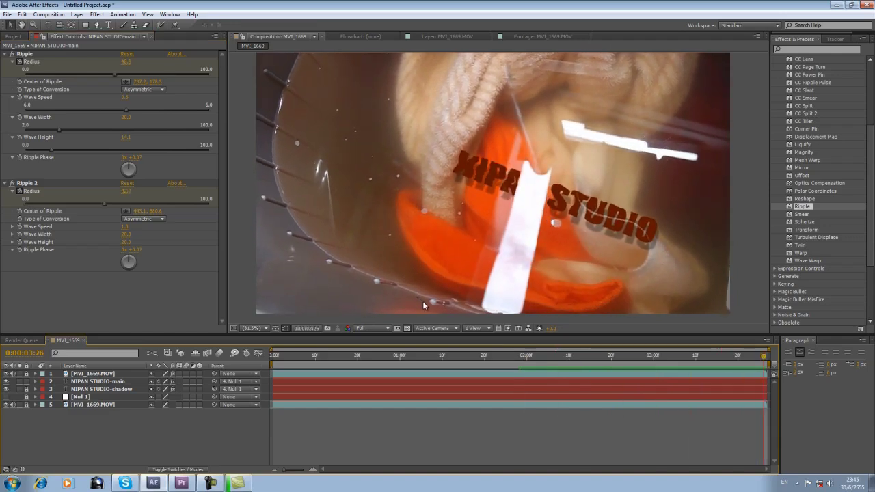
# Step: Preview the title with both animated ripples several times, starting shortly before 0:00:02:00, to judge the distortion
pyautogui.press('space')
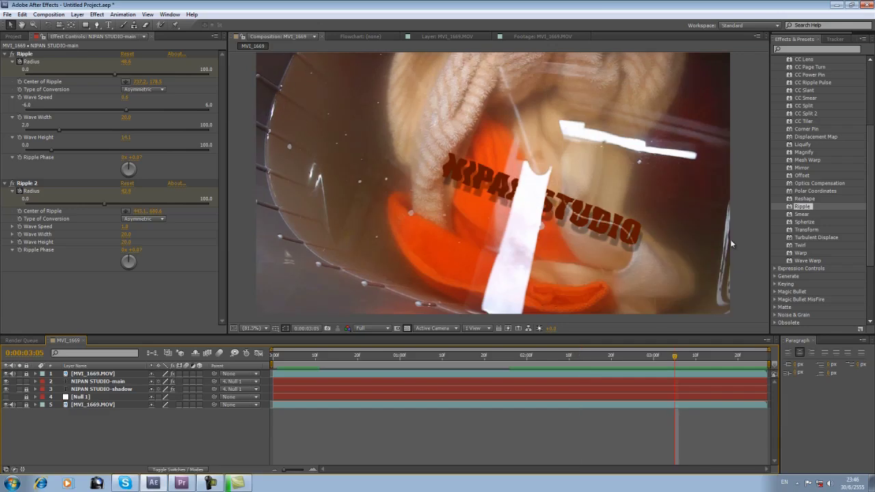
pyautogui.click(513, 356)
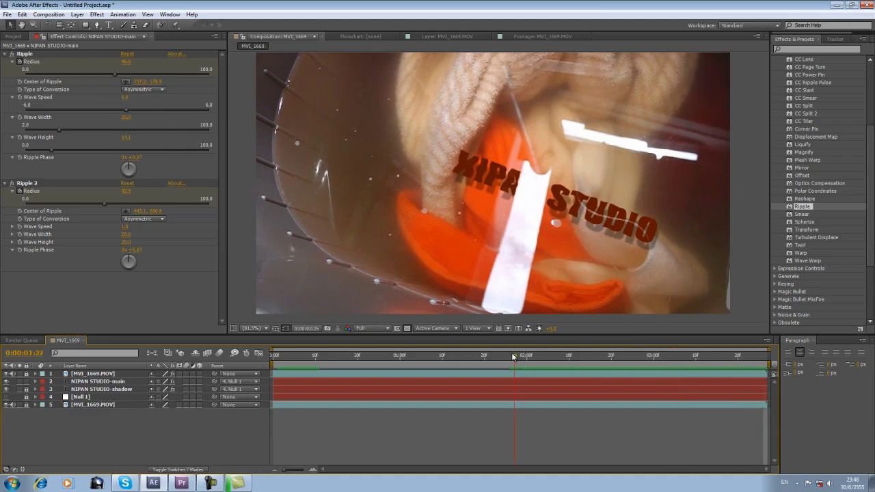
pyautogui.moveTo(514, 356); pyautogui.dragTo(493, 356)
pyautogui.press('space')
pyautogui.press('space')
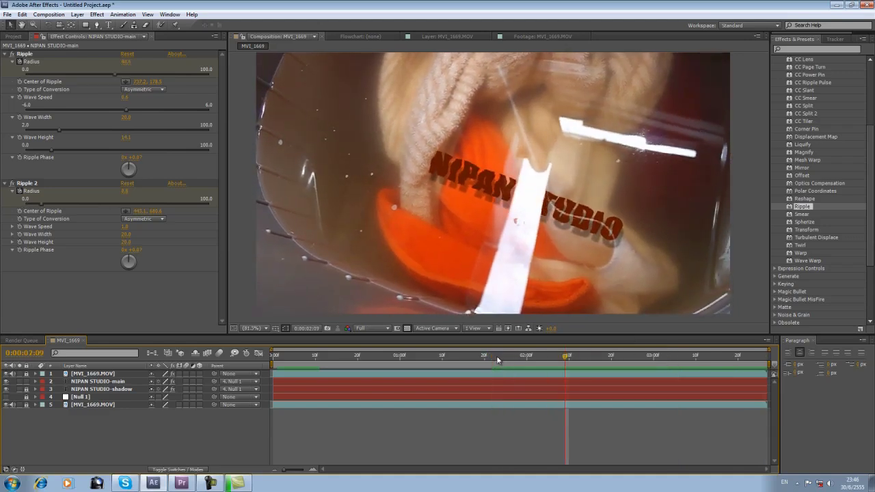
pyautogui.click(487, 356)
pyautogui.press('space')
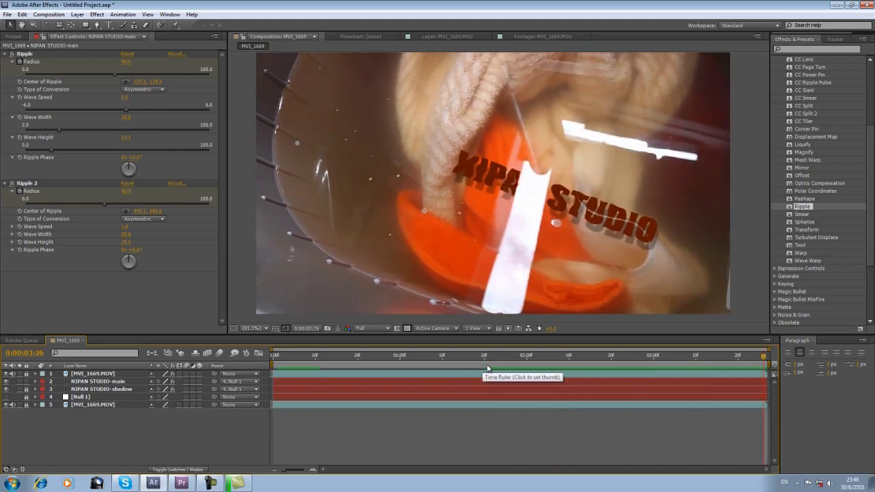
pyautogui.click(509, 361)
pyautogui.press('space')
pyautogui.press('space')
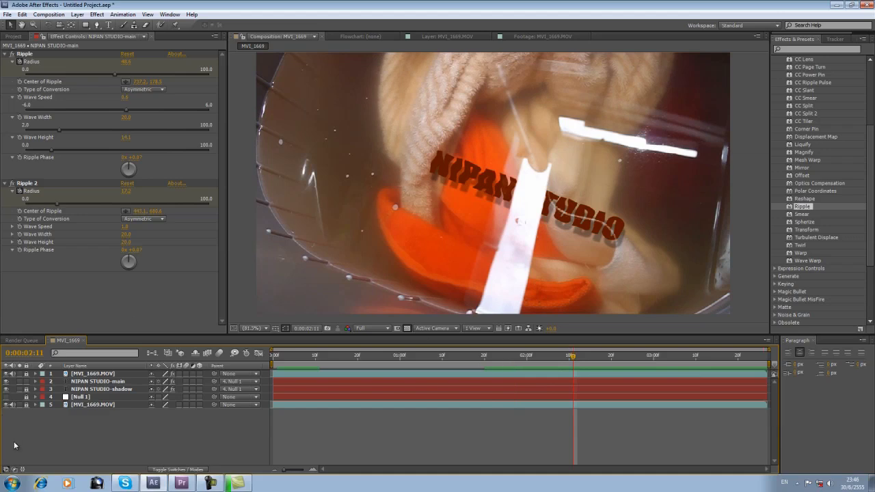
pyautogui.press('space')
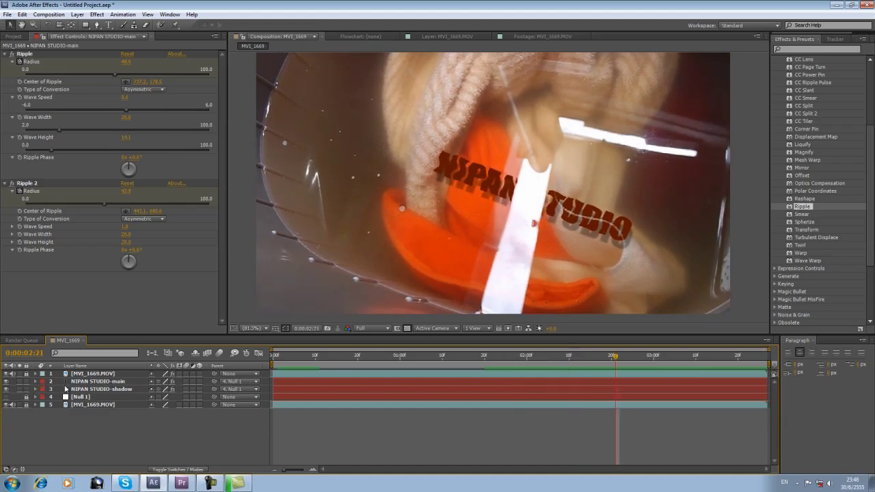
# Step: Copy both keyframed Ripple effects from NIPAN STUDIO-main and paste them onto NIPAN STUDIO-shadow at 0:00:01:26, the first ripple keyframe
pyautogui.click(86, 383)
pyautogui.press('Home')
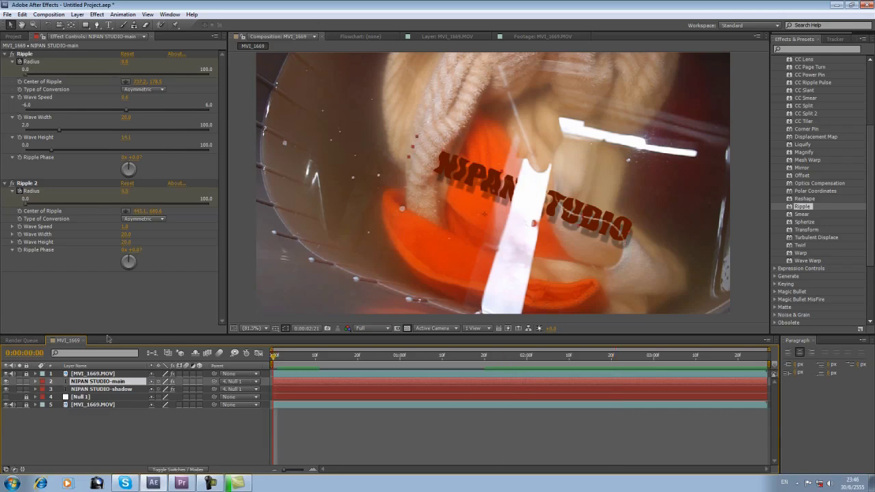
pyautogui.click(5, 54)
pyautogui.click(5, 61)
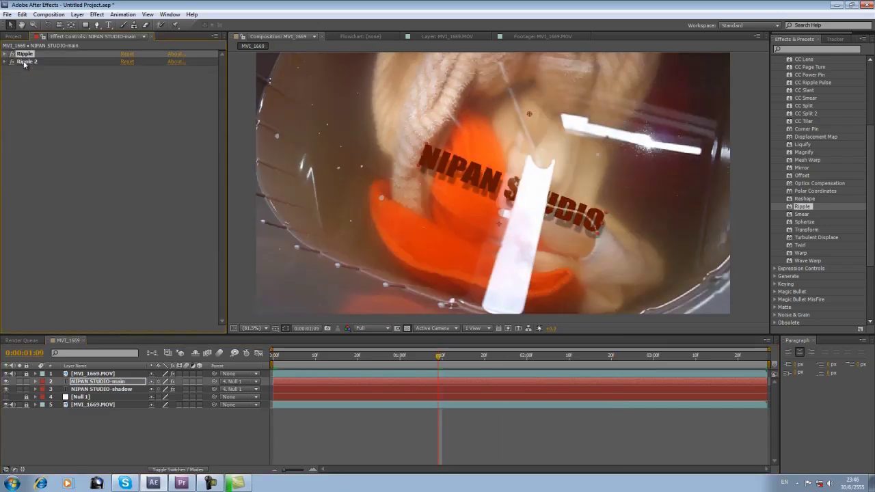
pyautogui.click(26, 62)
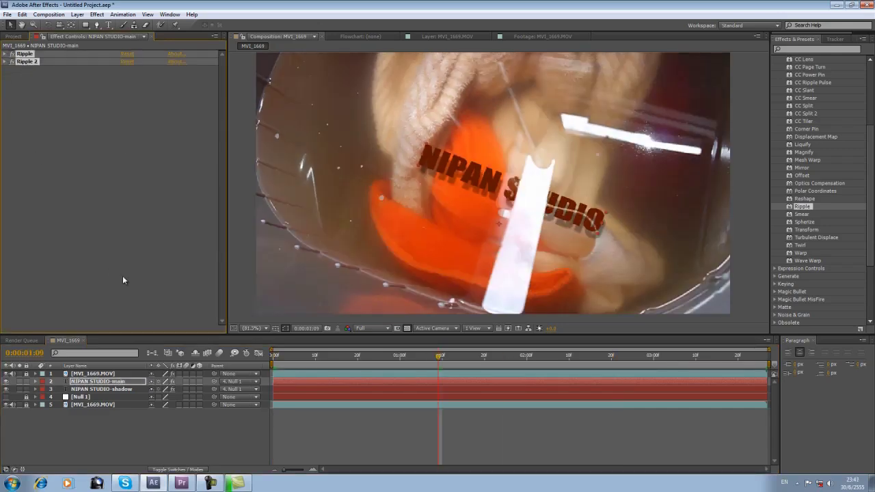
pyautogui.click(36, 381)
pyautogui.click(43, 389)
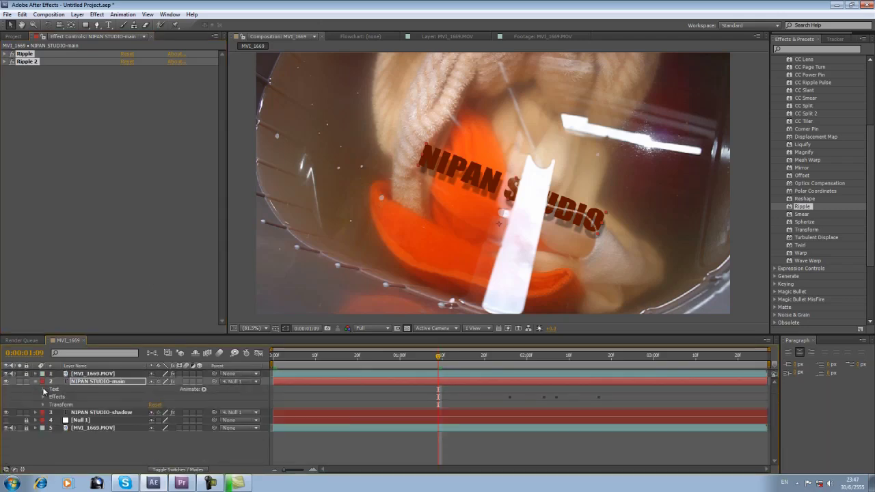
pyautogui.moveTo(499, 362); pyautogui.dragTo(509, 365)
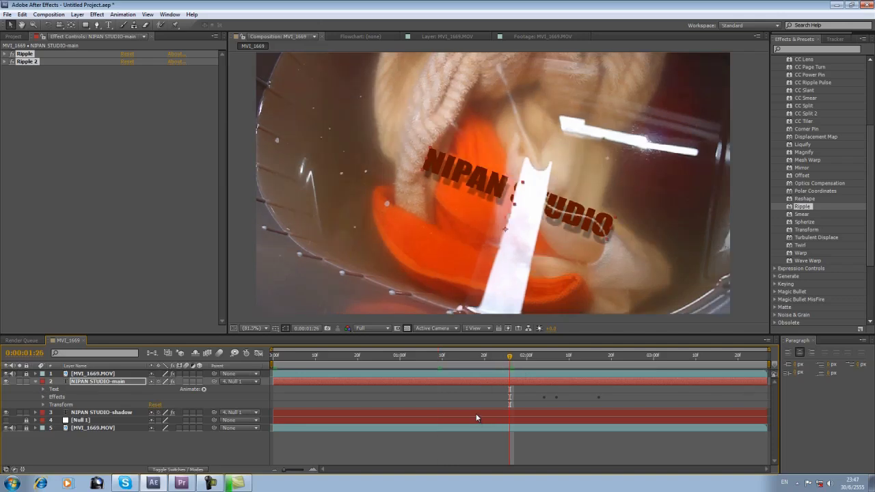
pyautogui.click(476, 413)
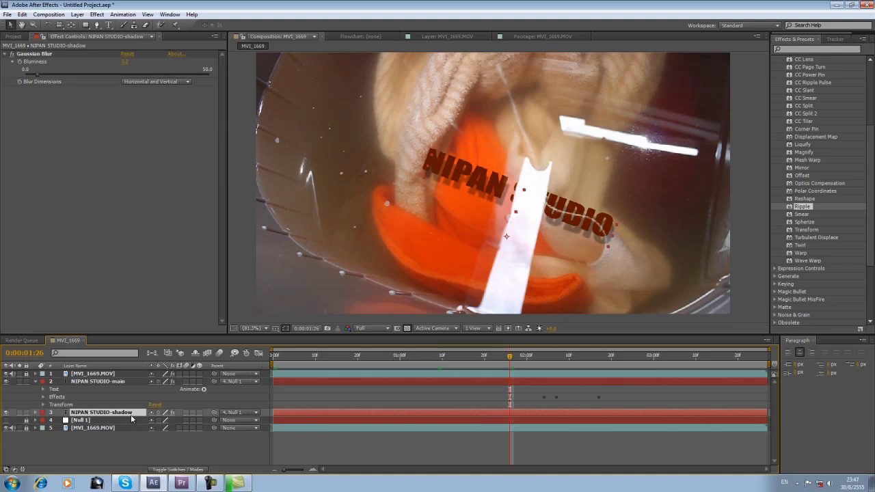
pyautogui.hotkey('ctrl', 'v')
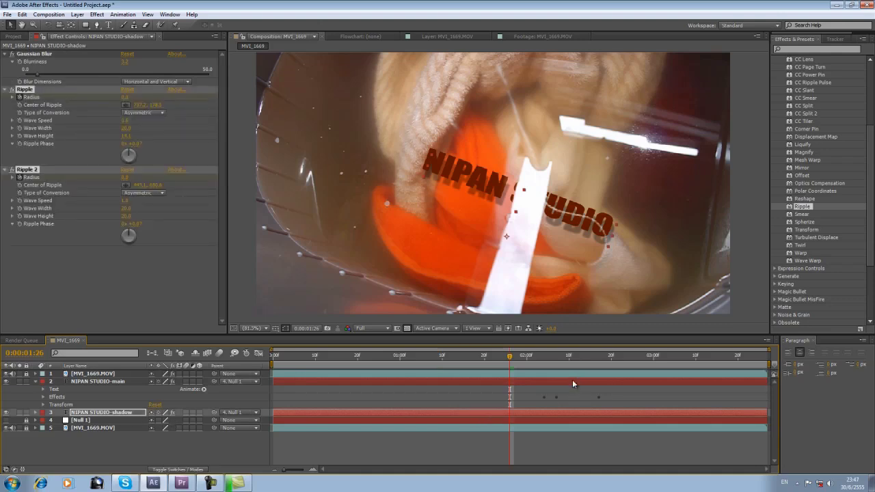
# Step: Compare the shadow layer's effect keyframes with those of the main title and preview the ripples from 0:00:01:24 and 0:00:01:22
pyautogui.click(35, 412)
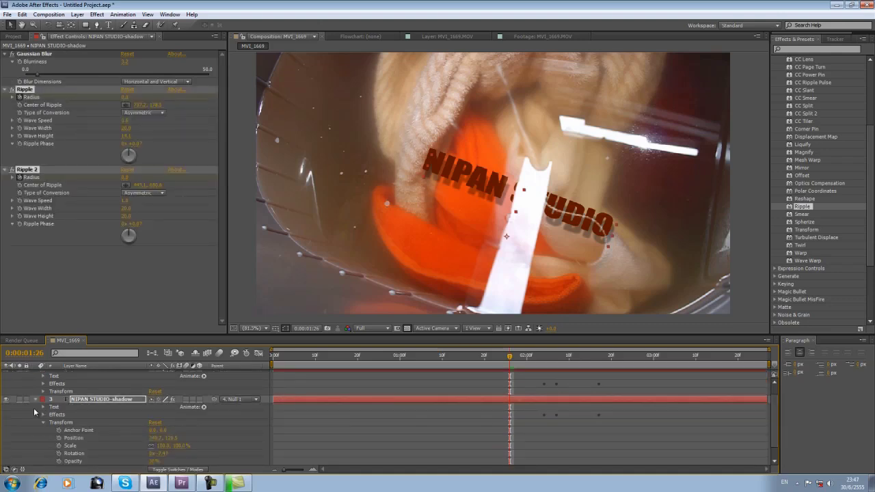
pyautogui.click(36, 399)
pyautogui.click(35, 414)
pyautogui.click(537, 436)
pyautogui.click(502, 356)
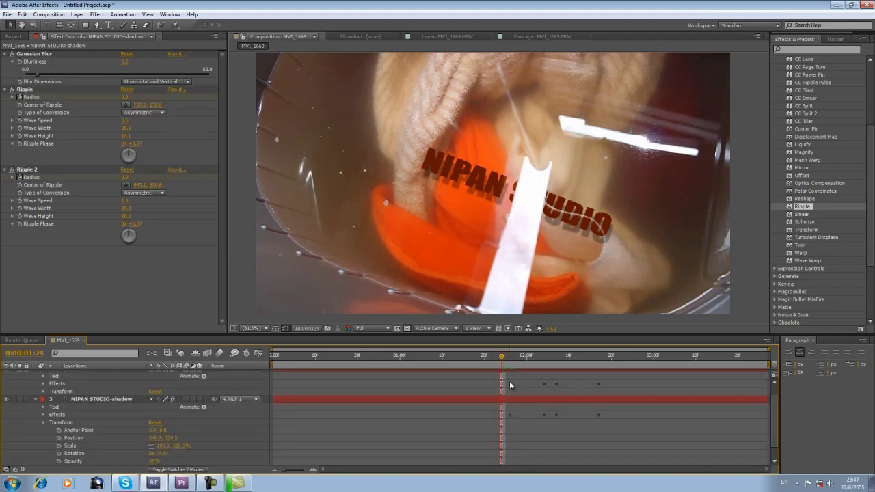
pyautogui.press('space')
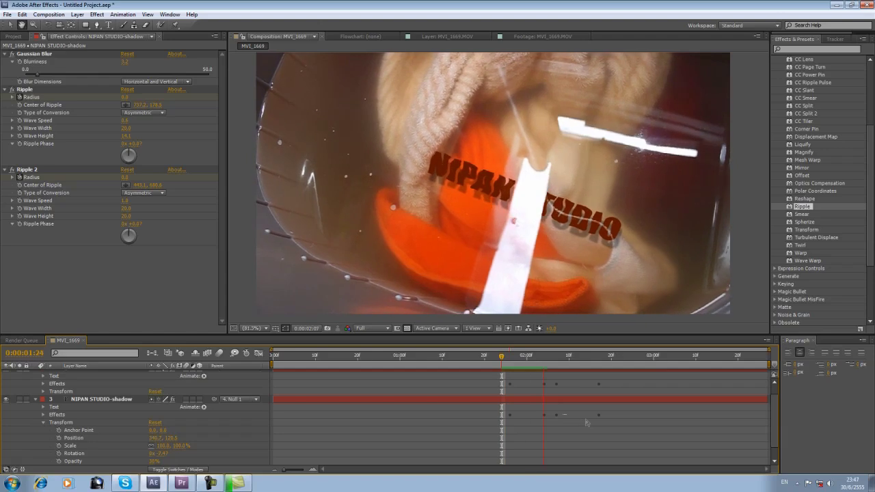
pyautogui.click(493, 356)
pyautogui.press('space')
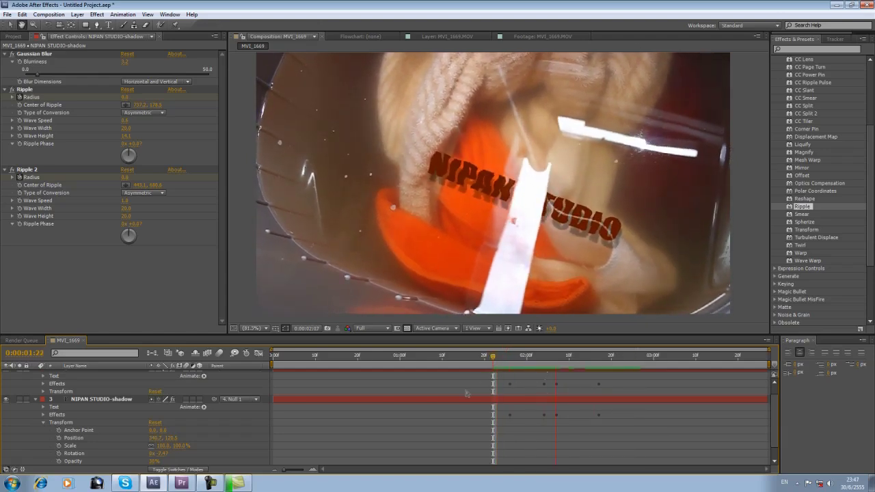
# Step: Collapse the properties of both title layers and preview the matching title and shadow ripples from around 0:00:02:11 and slightly earlier
pyautogui.scroll(1, 465, 393)
pyautogui.click(35, 413)
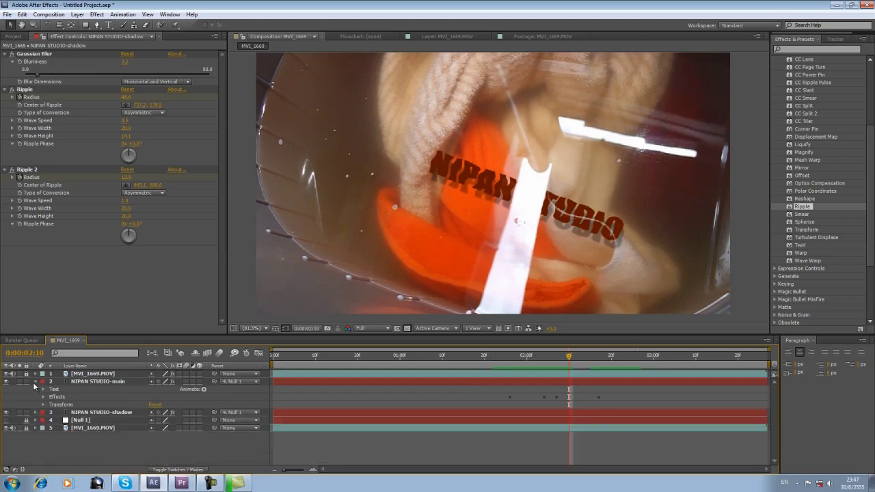
pyautogui.click(35, 381)
pyautogui.press('space')
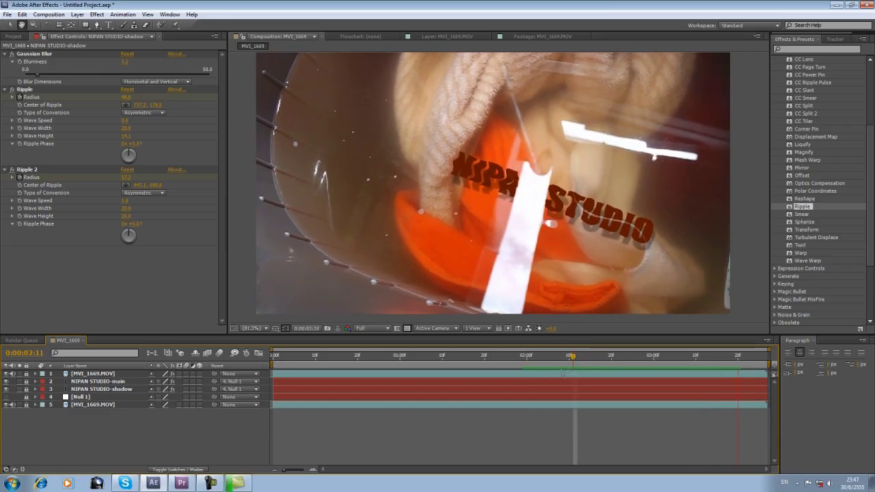
pyautogui.click(536, 357)
pyautogui.press('space')
pyautogui.press('space')
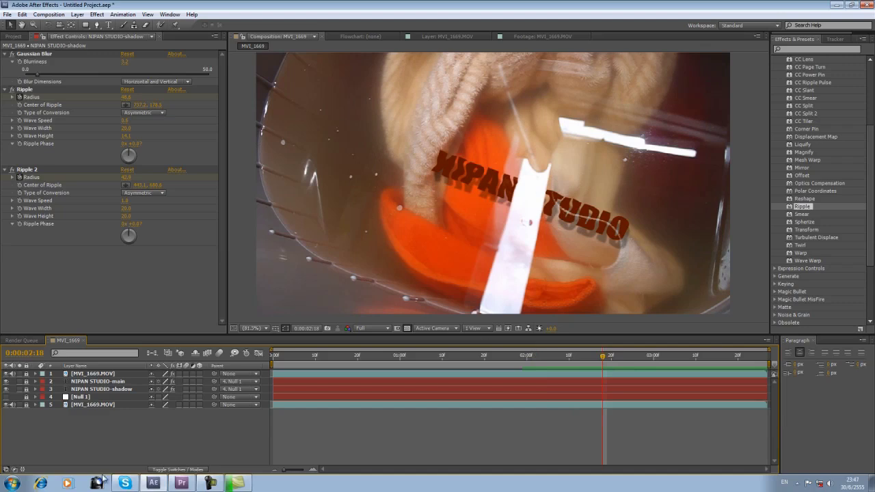
# Step: Create an adjustment layer at the top of the layer stack and apply the Glow effect to it
pyautogui.rightClick(85, 435)
pyautogui.moveTo(205, 346)
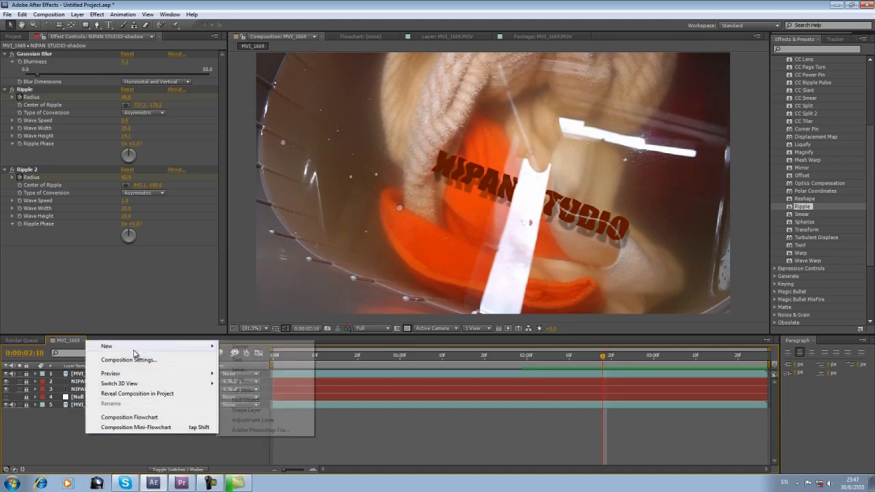
pyautogui.click(273, 423)
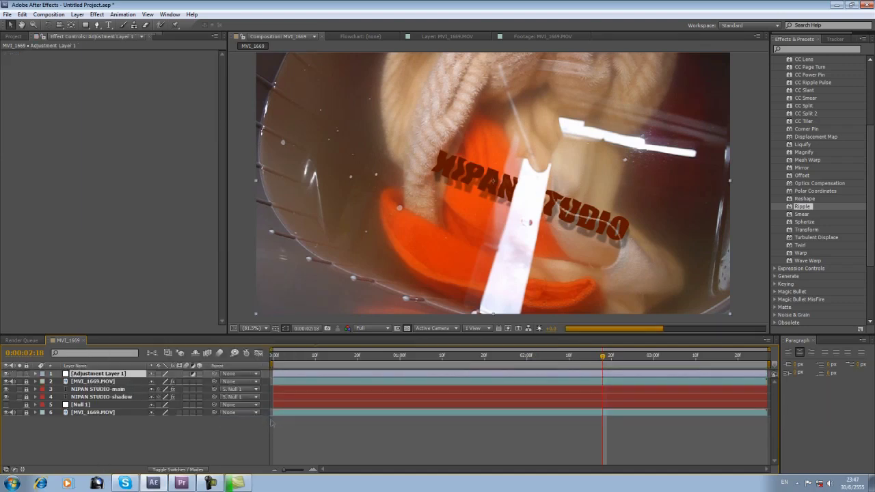
pyautogui.click(816, 49)
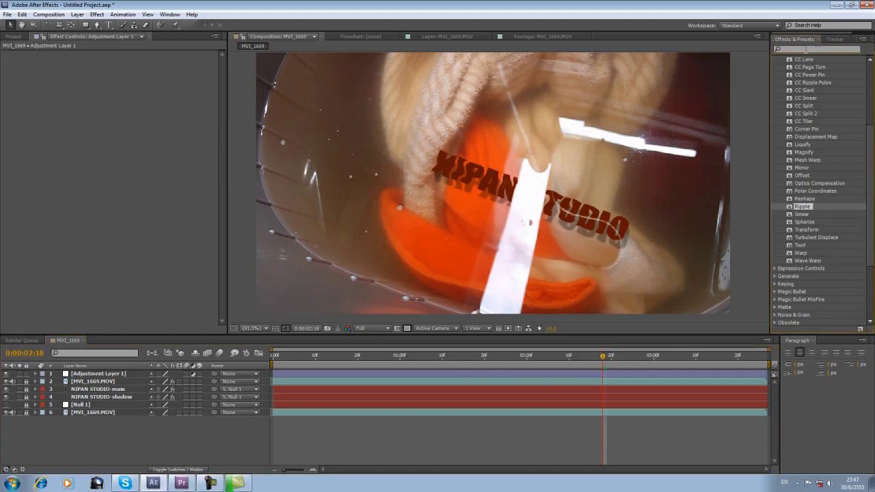
pyautogui.write('glow')
pyautogui.moveTo(796, 92); pyautogui.dragTo(615, 376)
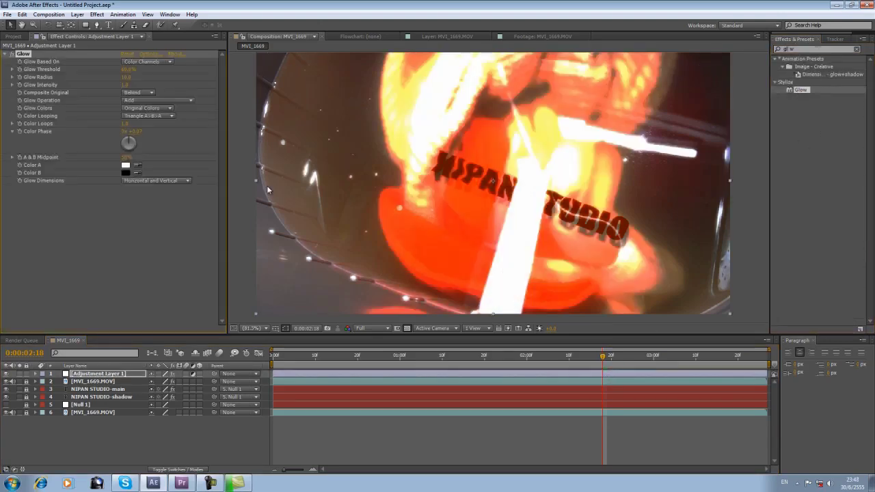
# Step: Set the Glow Threshold to about 98%, the Glow Radius to about 39 and the Glow Intensity to about 0.5
pyautogui.click(11, 69)
pyautogui.click(12, 89)
pyautogui.click(11, 110)
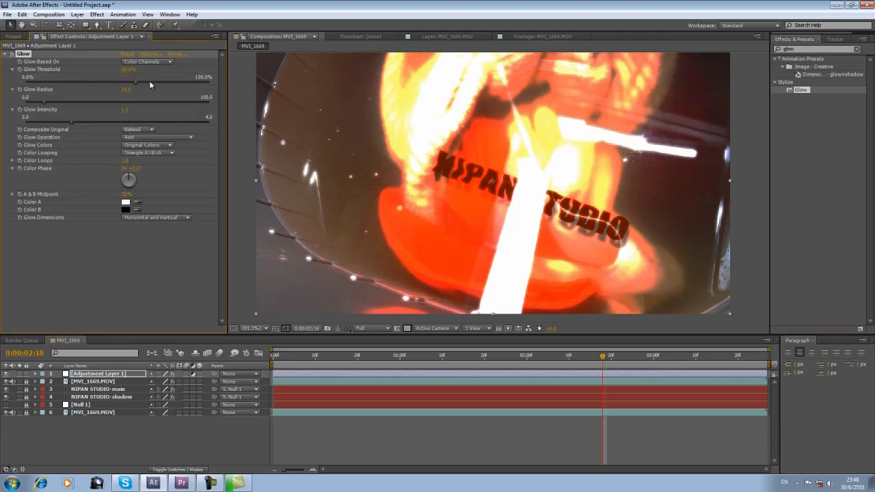
pyautogui.moveTo(186, 82); pyautogui.dragTo(200, 81)
pyautogui.moveTo(43, 102); pyautogui.dragTo(49, 123)
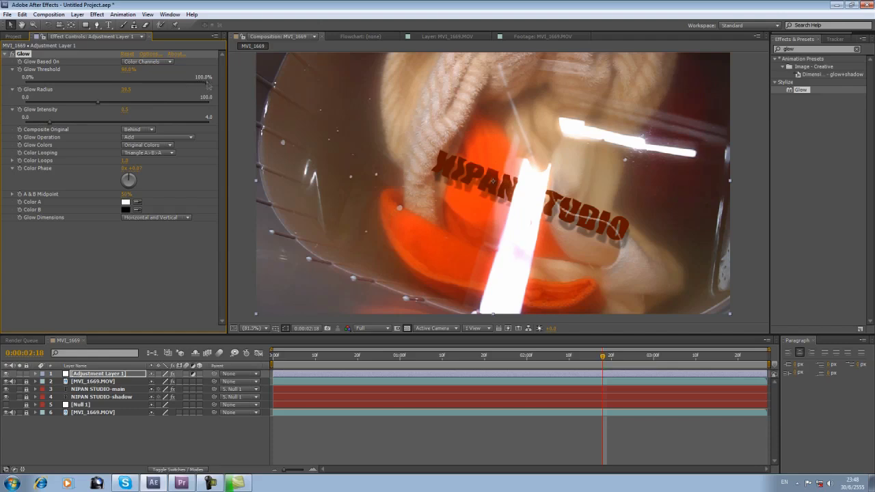
pyautogui.moveTo(200, 86); pyautogui.dragTo(204, 88)
# Step: Inspect the title and the white strip up close at the first frame, comparing the image with and without Glow
pyautogui.click(275, 357)
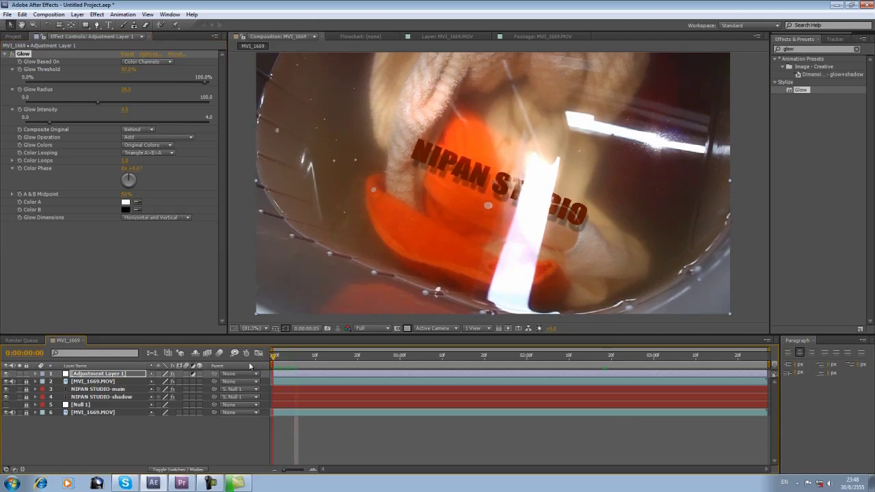
pyautogui.scroll(2, 518, 150)
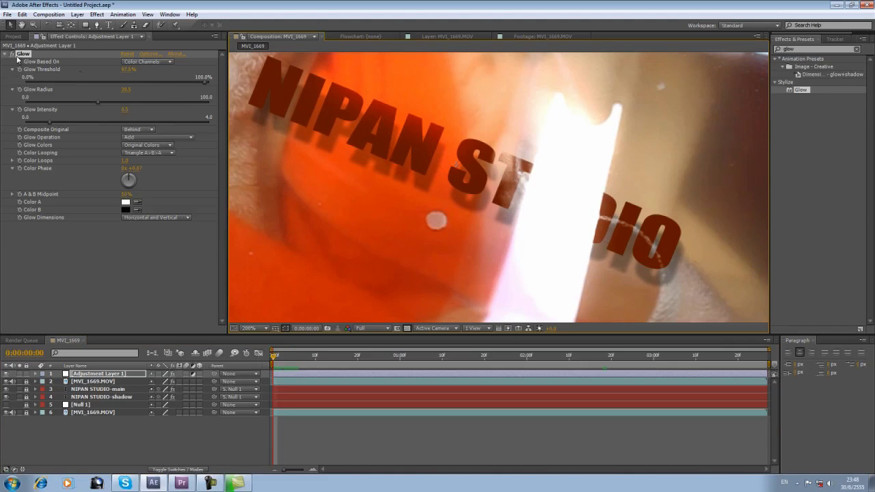
pyautogui.scroll(2, 577, 181)
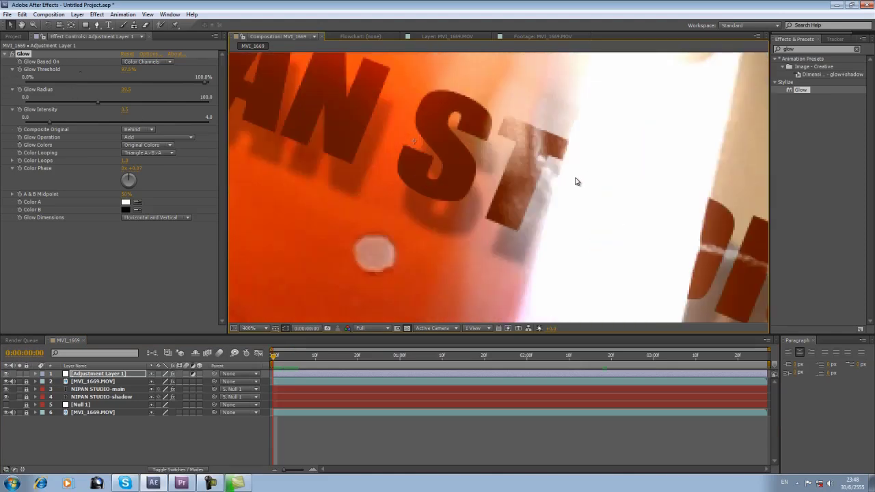
pyautogui.click(12, 55)
pyautogui.moveTo(702, 238); pyautogui.dragTo(557, 187)
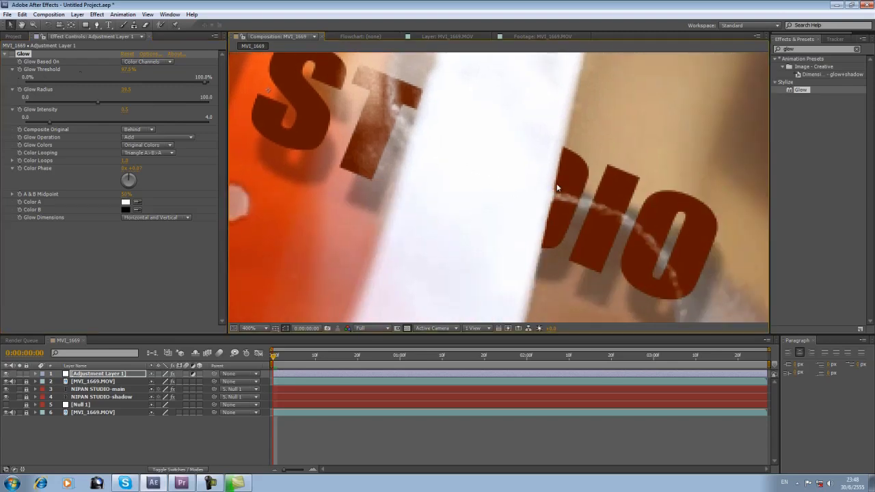
pyautogui.click(12, 54)
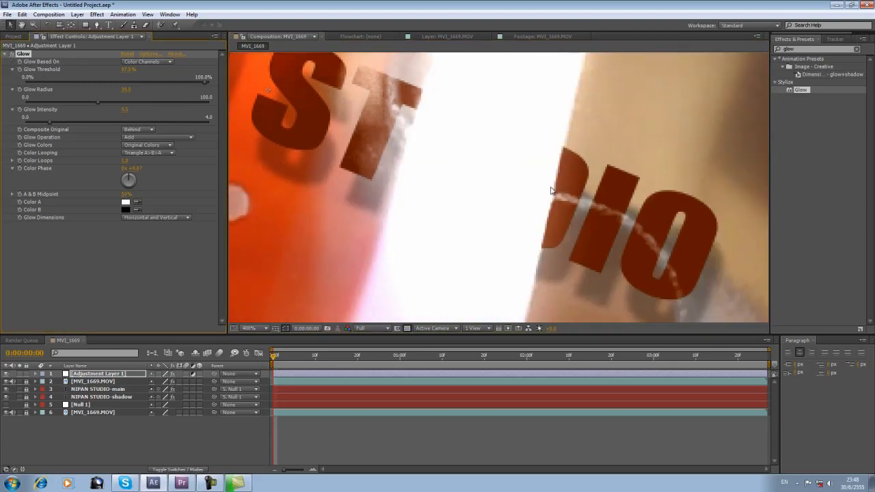
pyautogui.scroll(-2, 561, 175)
pyautogui.moveTo(427, 159); pyautogui.dragTo(543, 208)
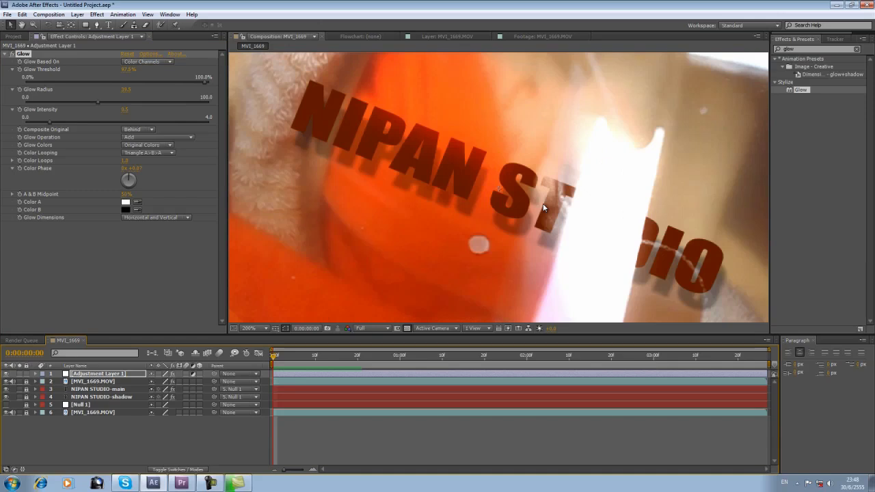
pyautogui.scroll(-1, 544, 208)
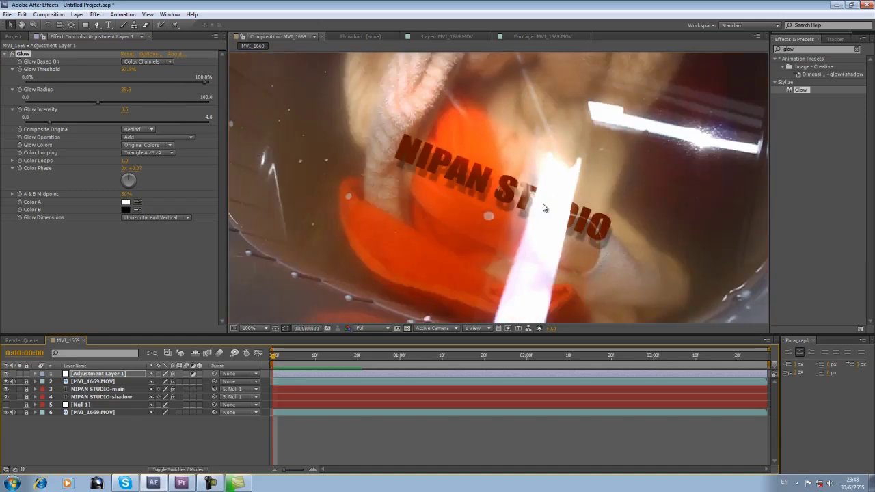
# Step: Fit the composition in view and preview the glowing footage and title, including from 0:00:02:10
pyautogui.press('space')
pyautogui.click(573, 358)
pyautogui.hotkey('shift', '/')
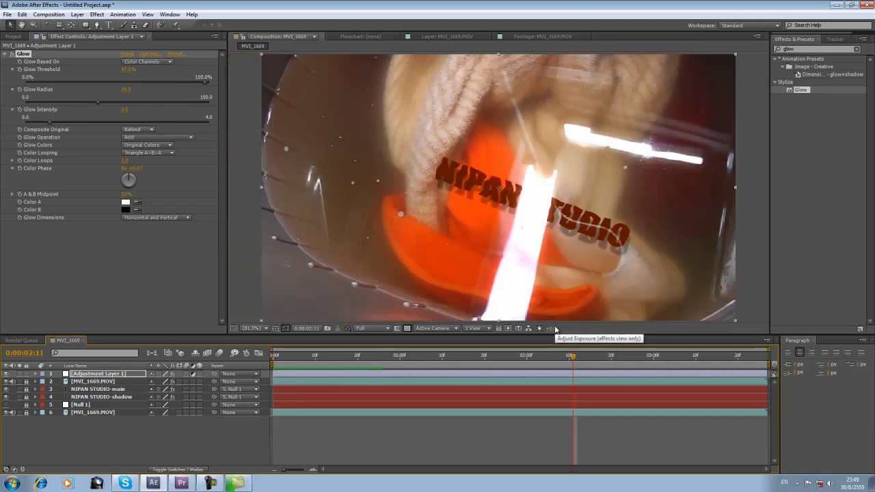
pyautogui.click(569, 356)
pyautogui.press('space')
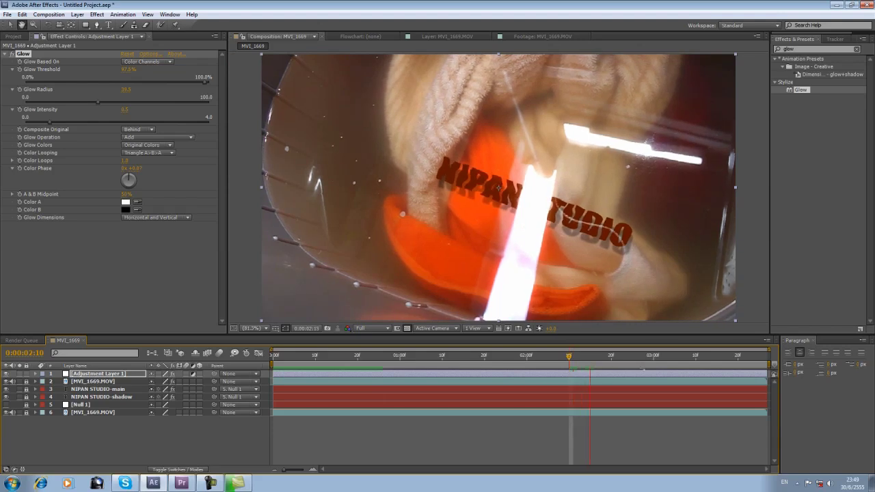
pyautogui.click(425, 356)
# Step: Lock Adjustment Layer 1, add crop.psd above it and scale it to about 152% so the black bars span the frame
pyautogui.click(26, 374)
pyautogui.click(13, 37)
pyautogui.click(82, 374)
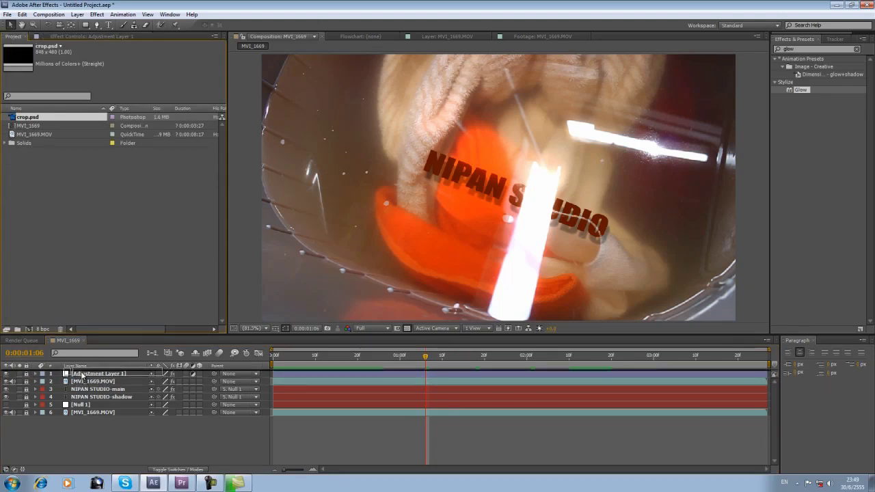
pyautogui.moveTo(82, 375); pyautogui.dragTo(82, 375)
pyautogui.press('s')
pyautogui.click(164, 381)
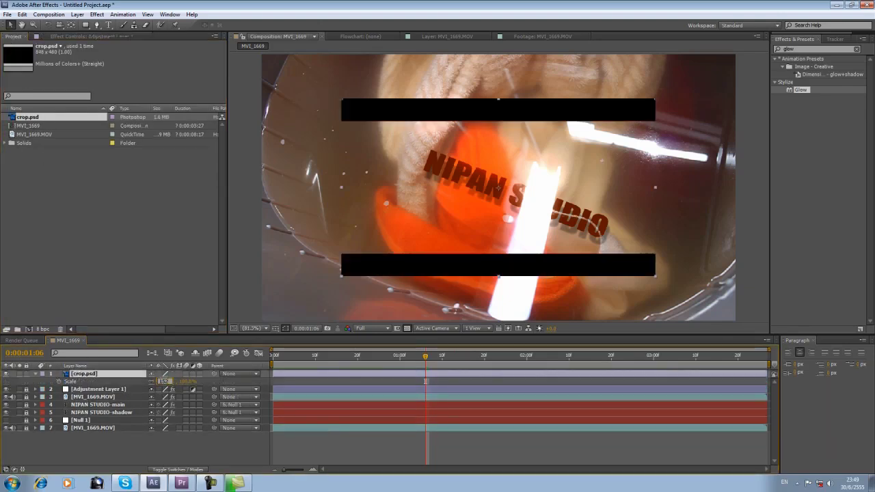
pyautogui.click(83, 382)
pyautogui.click(36, 374)
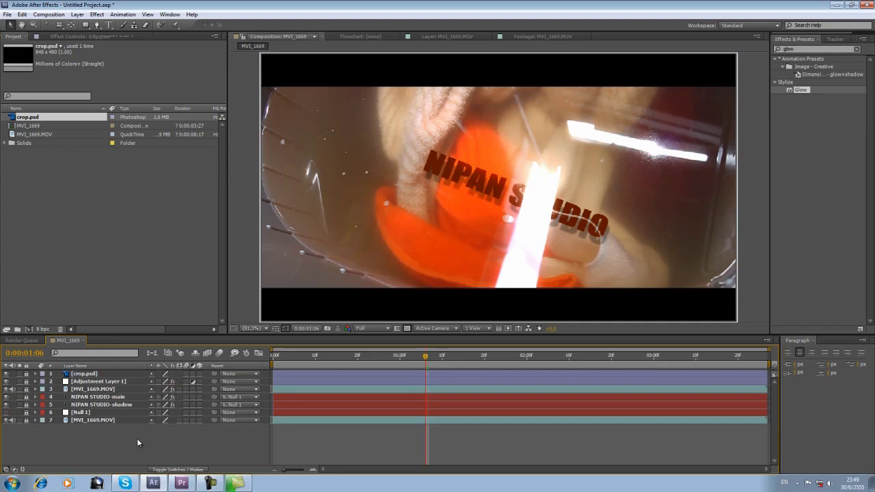
# Step: Create a second adjustment layer, place it directly below crop.psd and apply the Color Balance effect to it
pyautogui.rightClick(136, 438)
pyautogui.click(330, 425)
pyautogui.moveTo(94, 374); pyautogui.dragTo(97, 385)
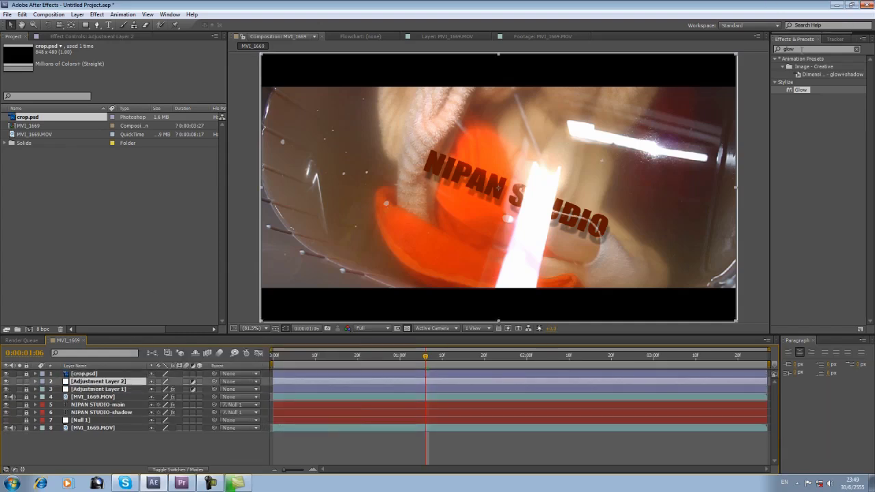
pyautogui.click(856, 49)
pyautogui.click(776, 98)
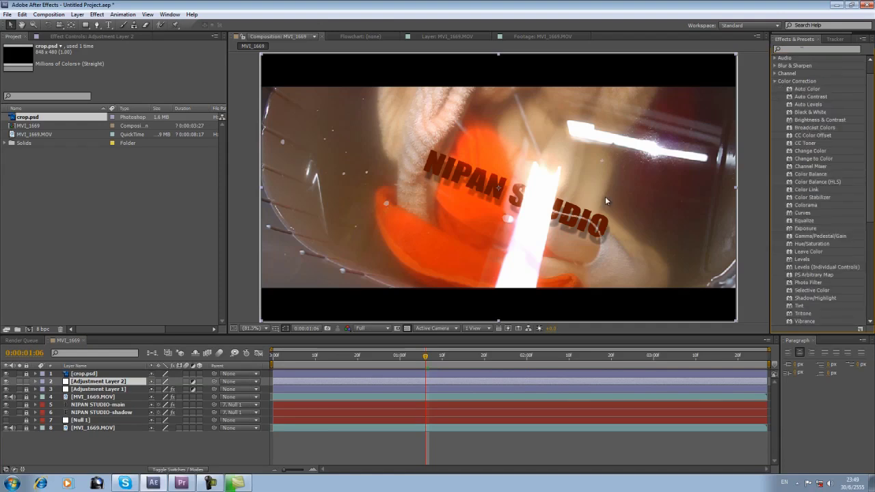
pyautogui.click(809, 174)
pyautogui.moveTo(810, 177); pyautogui.dragTo(474, 381)
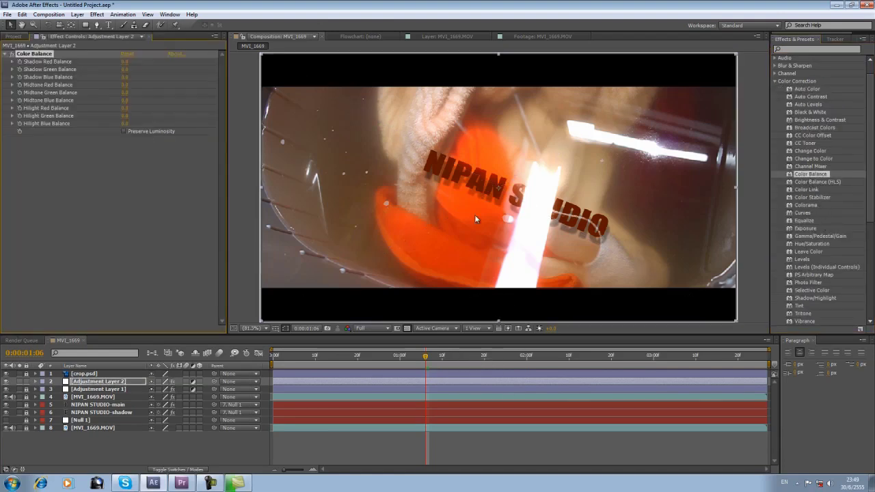
# Step: Set the Color Balance shadows on Adjustment Layer 2 to about -32 red, -28.6 green and -9.2 blue
pyautogui.click(11, 61)
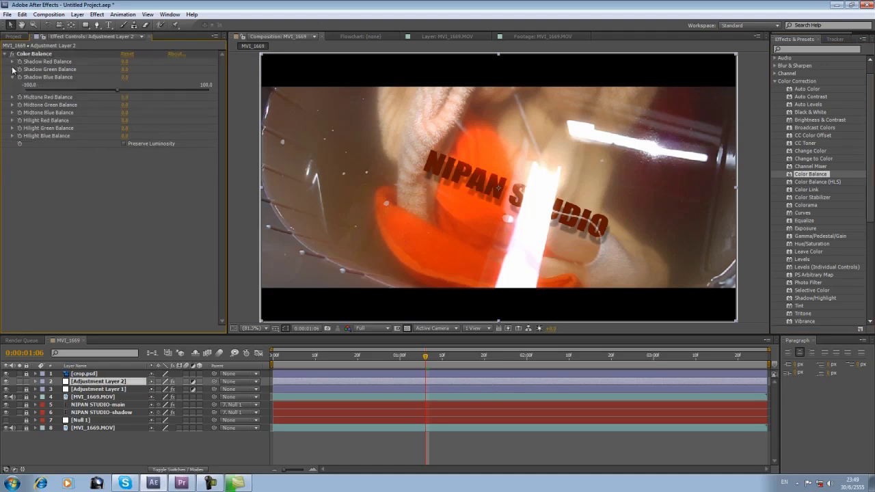
pyautogui.click(11, 81)
pyautogui.click(11, 101)
pyautogui.click(89, 74)
pyautogui.click(95, 93)
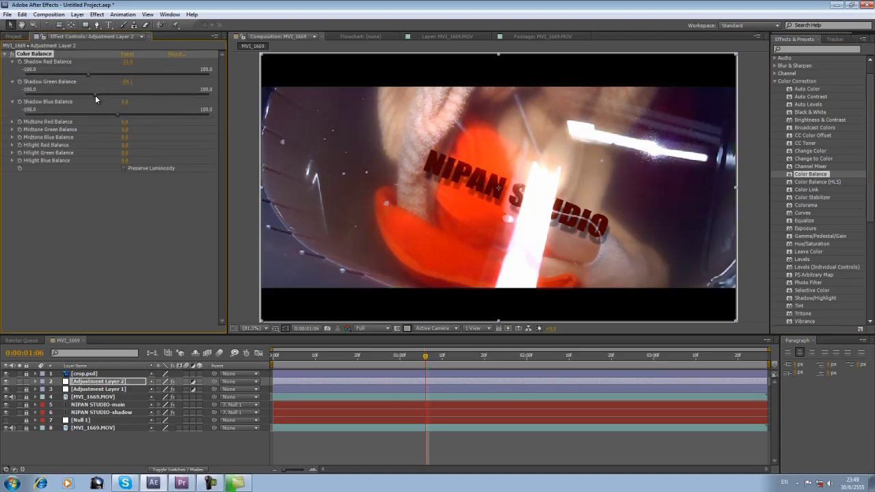
pyautogui.click(97, 113)
pyautogui.click(95, 93)
pyautogui.moveTo(94, 94); pyautogui.dragTo(89, 96)
pyautogui.moveTo(97, 75); pyautogui.dragTo(87, 75)
pyautogui.click(94, 95)
pyautogui.moveTo(93, 114); pyautogui.dragTo(109, 116)
# Step: Return to the first frame and turn on motion blur for the NIPAN STUDIO main and shadow layers and for the composition
pyautogui.moveTo(424, 356); pyautogui.dragTo(188, 359)
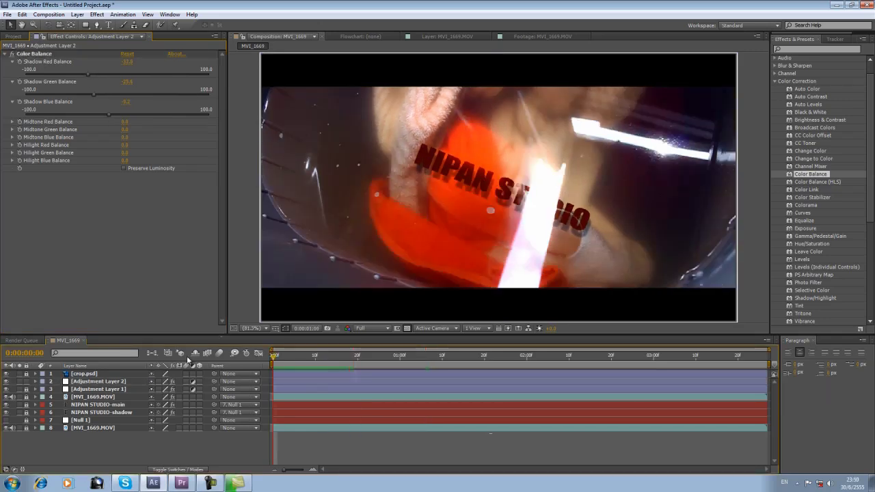
pyautogui.moveTo(185, 404); pyautogui.dragTo(185, 412)
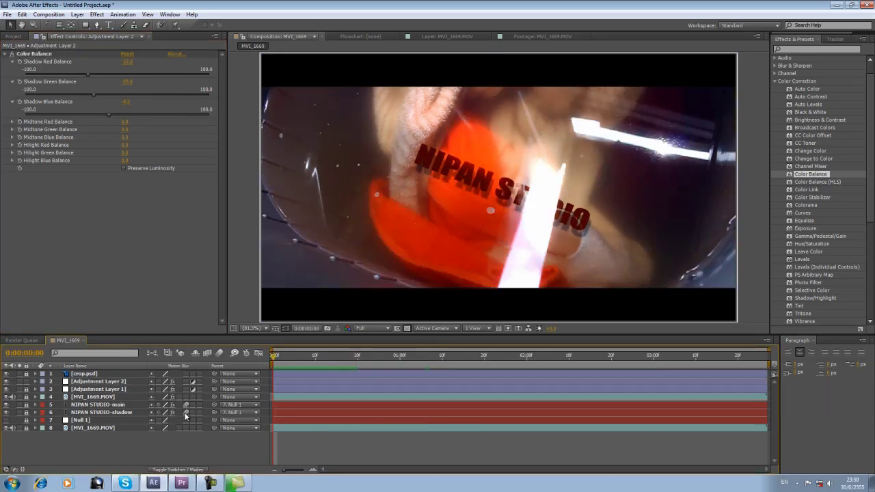
pyautogui.click(220, 353)
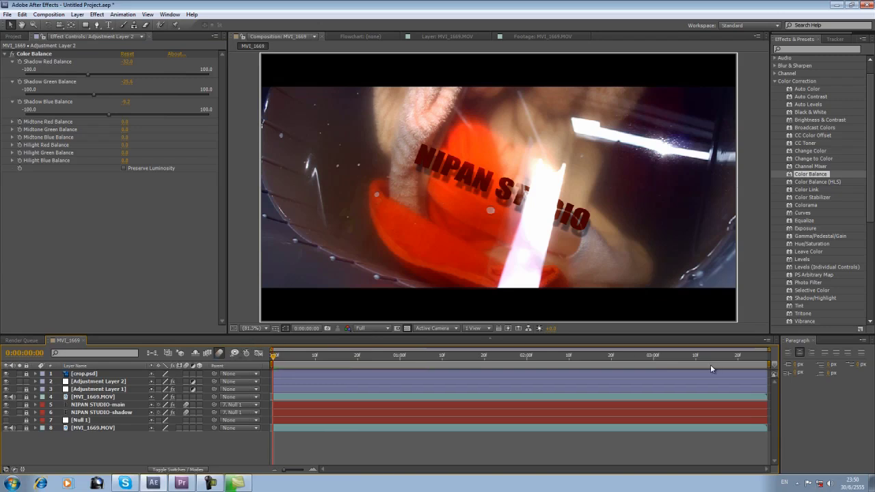
# Step: Preview the motion-blurred title at several later frames, playing from 0:00:02:28 and checking the frame at 0:00:01:29
pyautogui.click(567, 358)
pyautogui.click(607, 358)
pyautogui.moveTo(609, 360); pyautogui.dragTo(645, 361)
pyautogui.press('space')
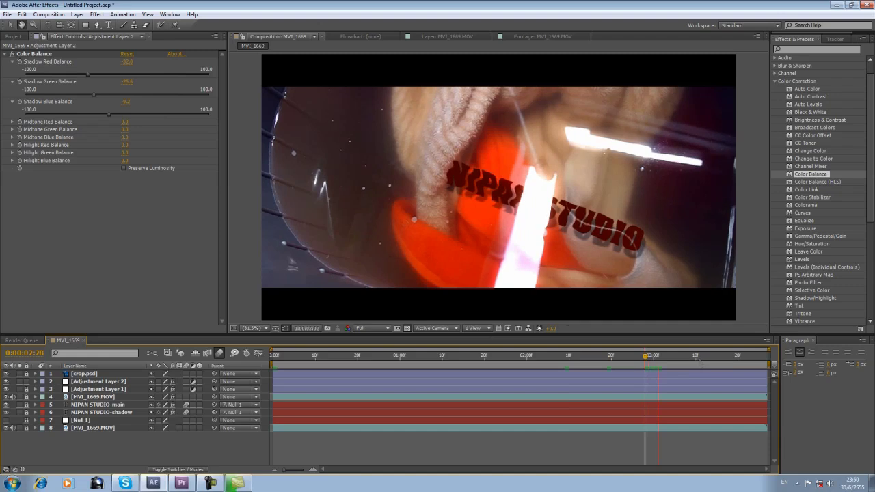
pyautogui.click(523, 356)
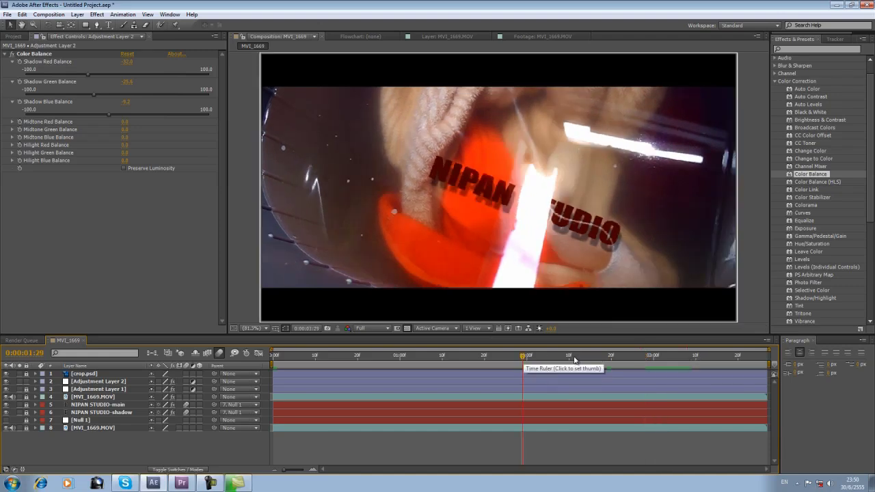